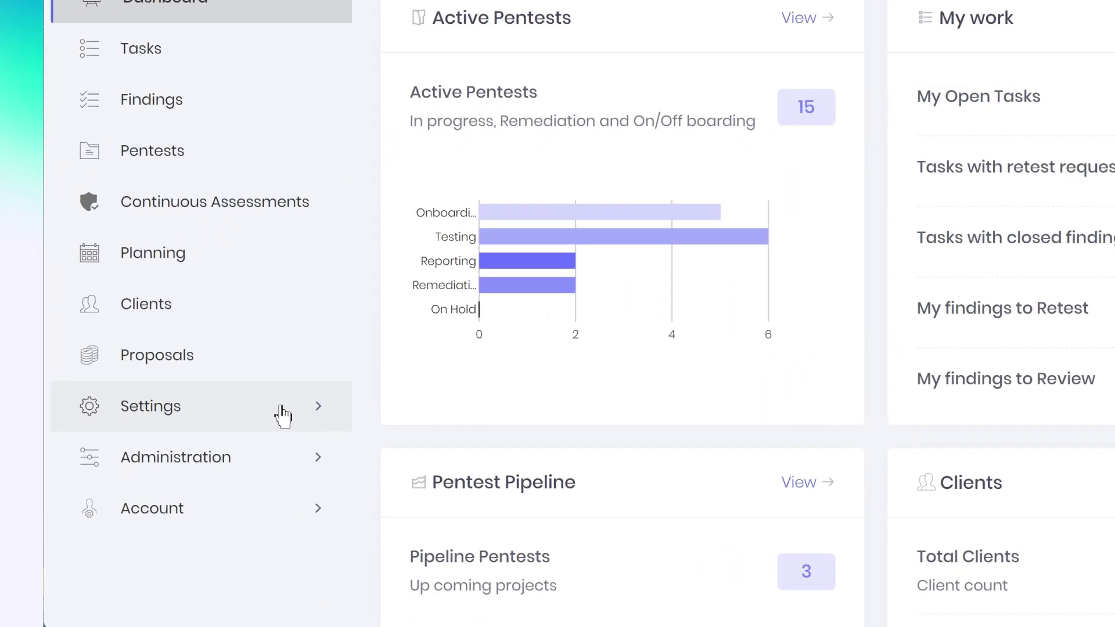
- Expand Settings in the sidebar and go to Report Templates
left_click(286, 414)
scroll(284, 410, "down", 1)
scroll(283, 410, "down", 1)
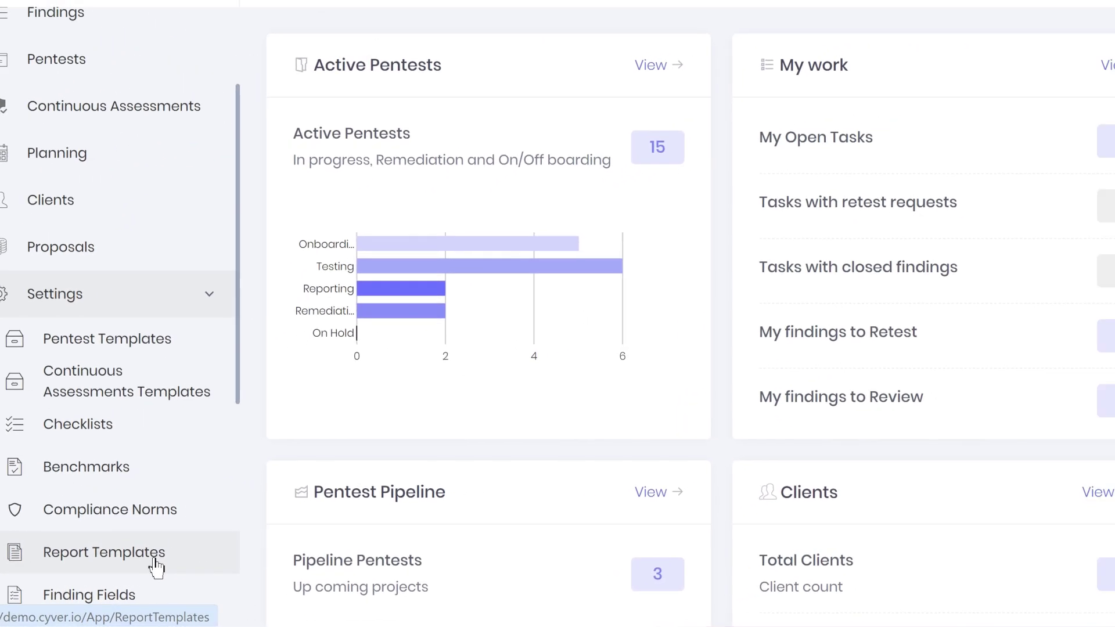
left_click(261, 561)
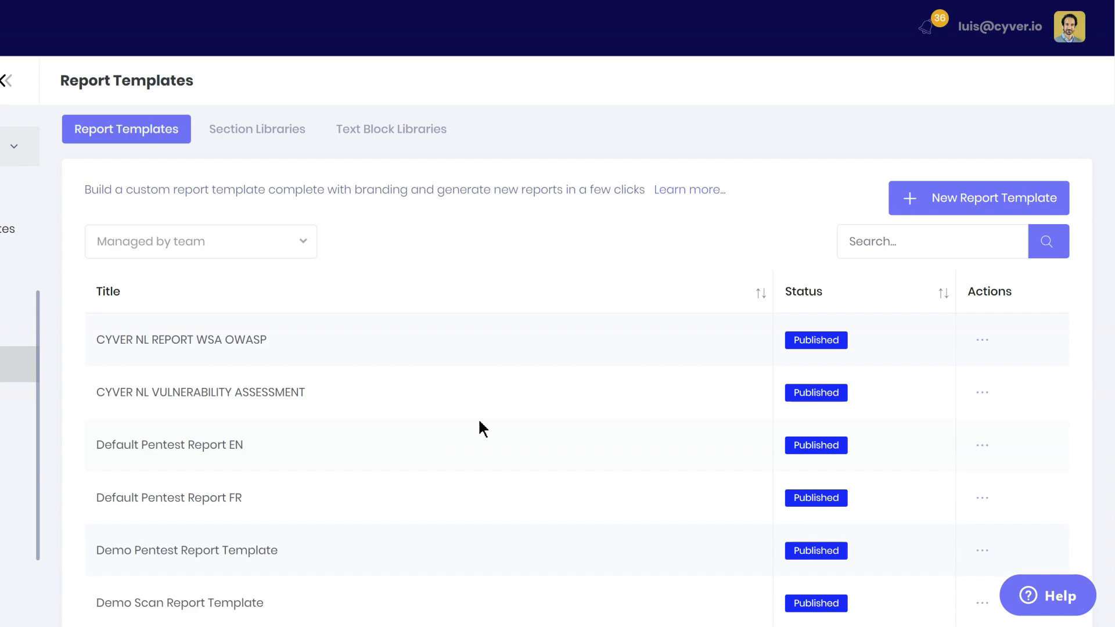
scroll(478, 417, "down", 3)
scroll(478, 417, "down", 1)
scroll(478, 417, "up", 2)
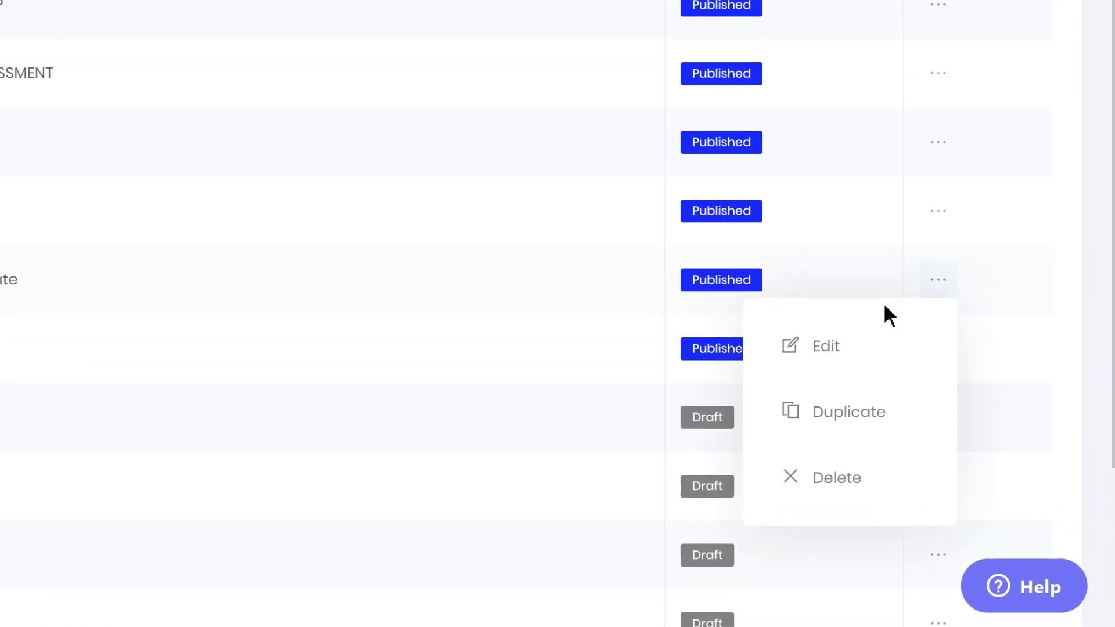
- Edit the Demo Pentest Report Template to browse its Cover and content sections
left_click(840, 341)
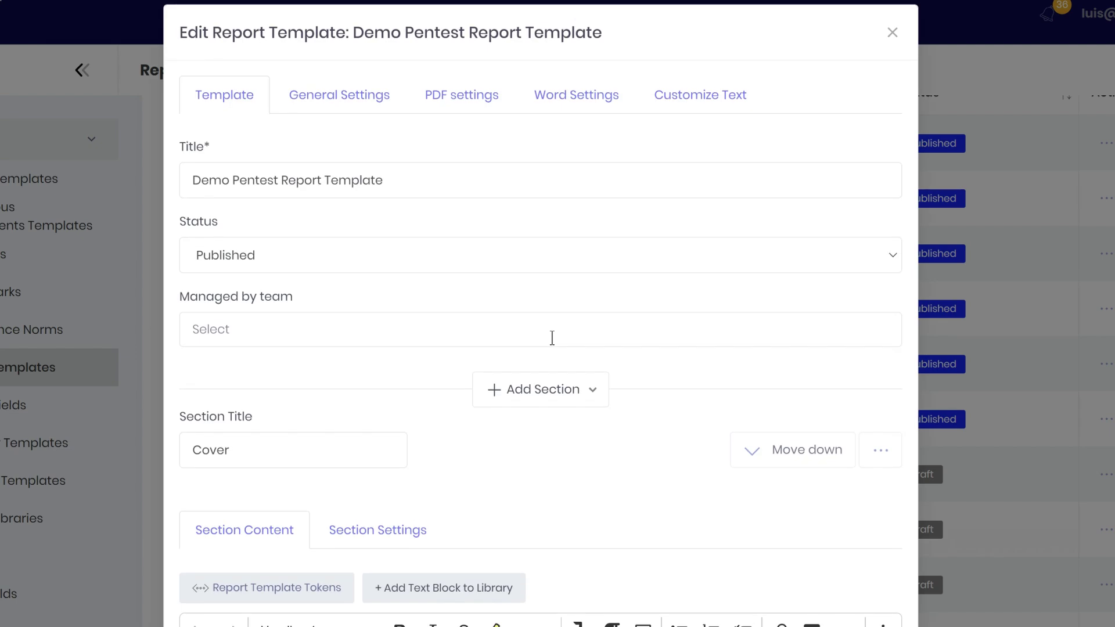
scroll(552, 338, "down", 5)
scroll(551, 339, "down", 2)
scroll(549, 340, "down", 4)
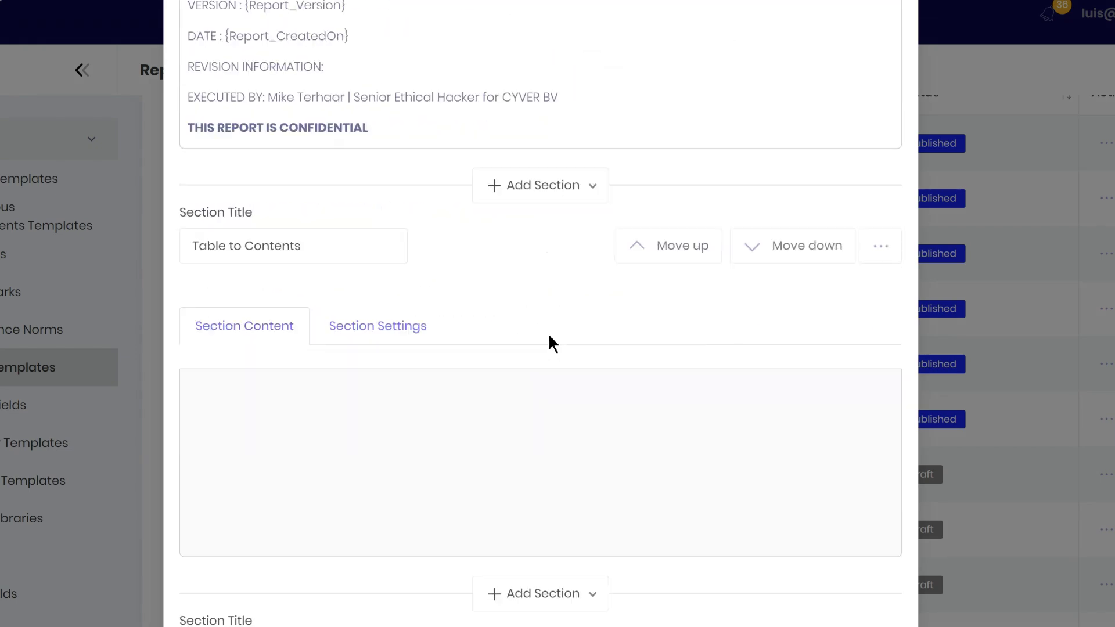
scroll(549, 343, "down", 2)
scroll(548, 343, "down", 5)
scroll(549, 342, "down", 4)
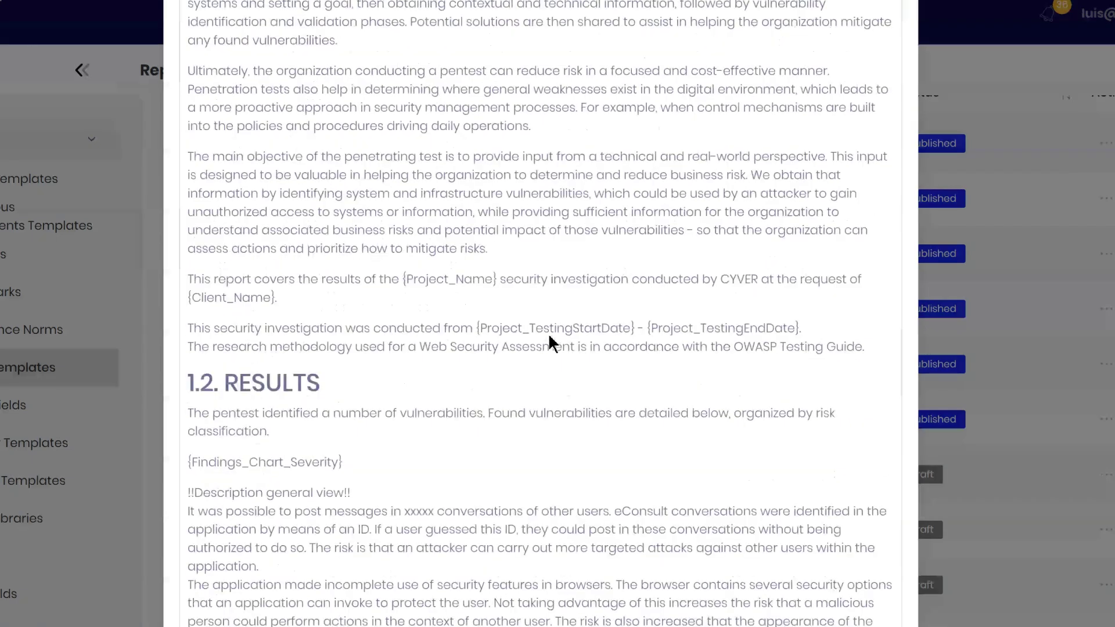
scroll(549, 342, "up", 3)
scroll(549, 343, "up", 4)
scroll(549, 343, "up", 5)
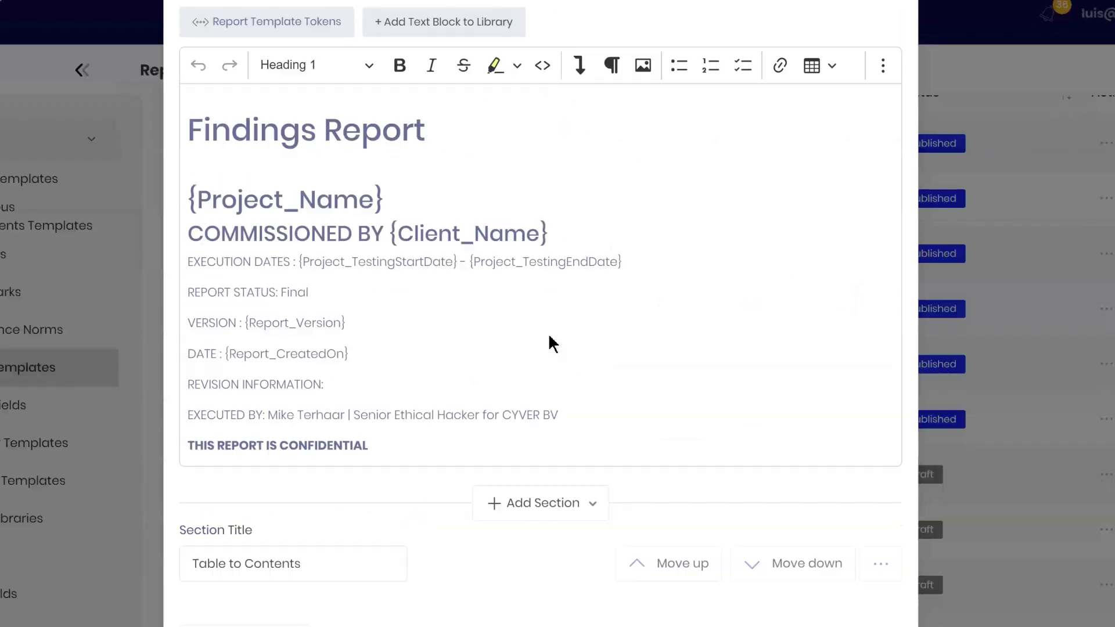
scroll(551, 338, "up", 5)
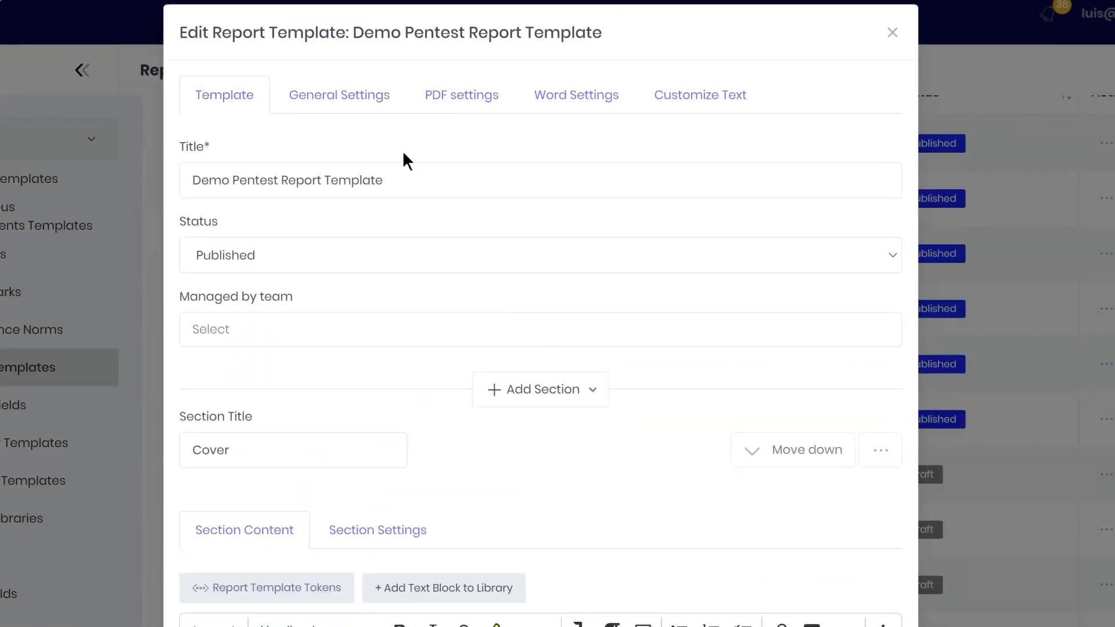
- Review the template's General Settings and PDF settings, then close the template editor
left_click(363, 112)
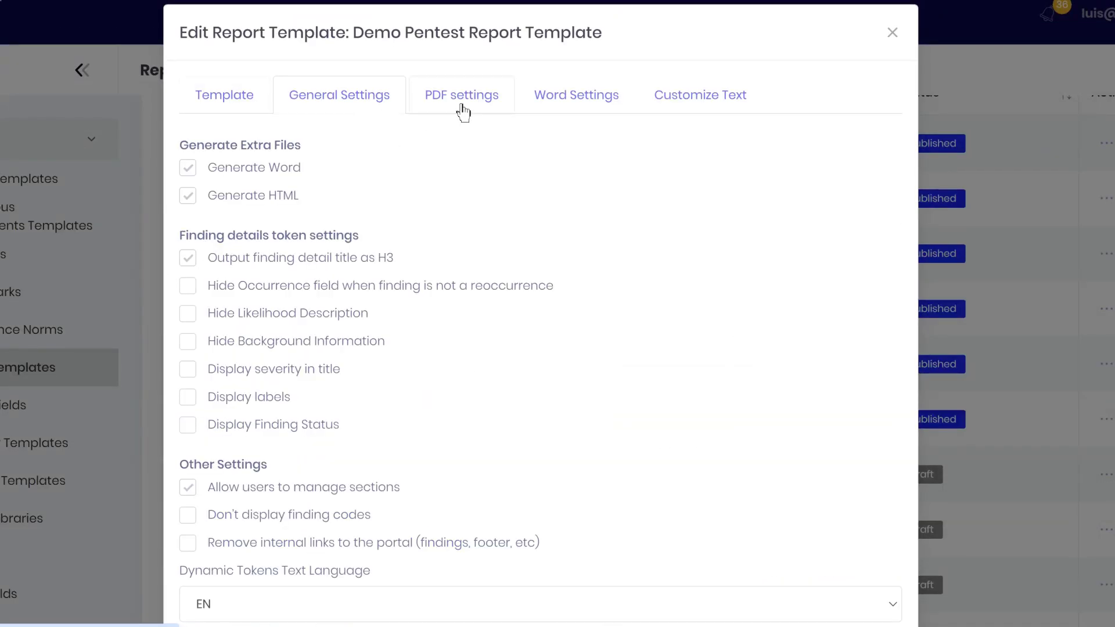
left_click(462, 109)
scroll(849, 553, "down", 2)
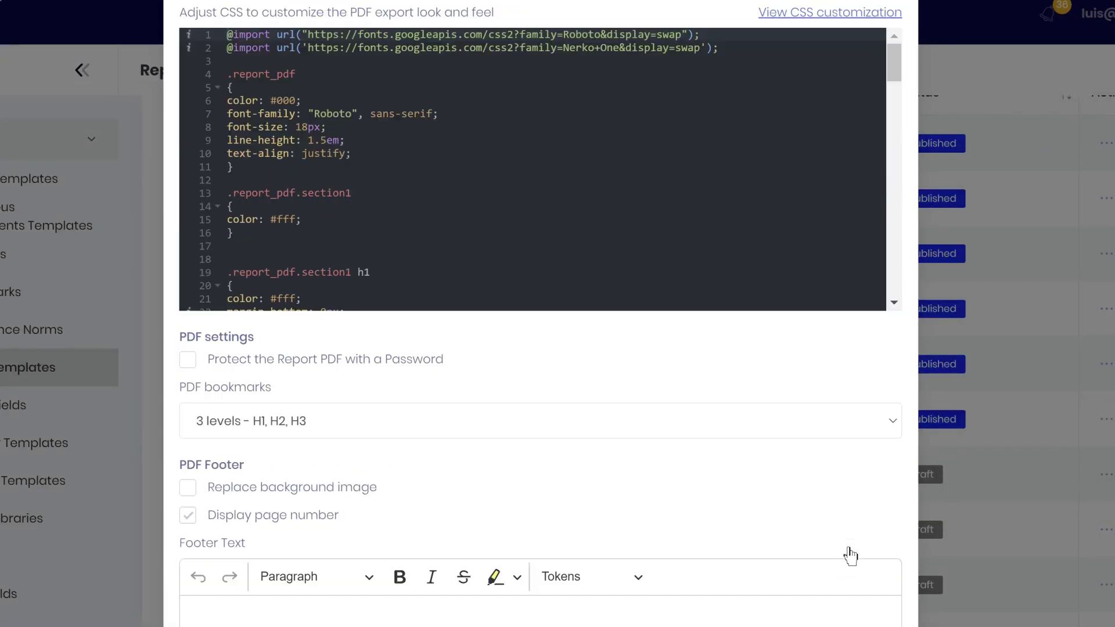
scroll(849, 552, "down", 1)
scroll(849, 552, "down", 1)
scroll(850, 555, "up", 5)
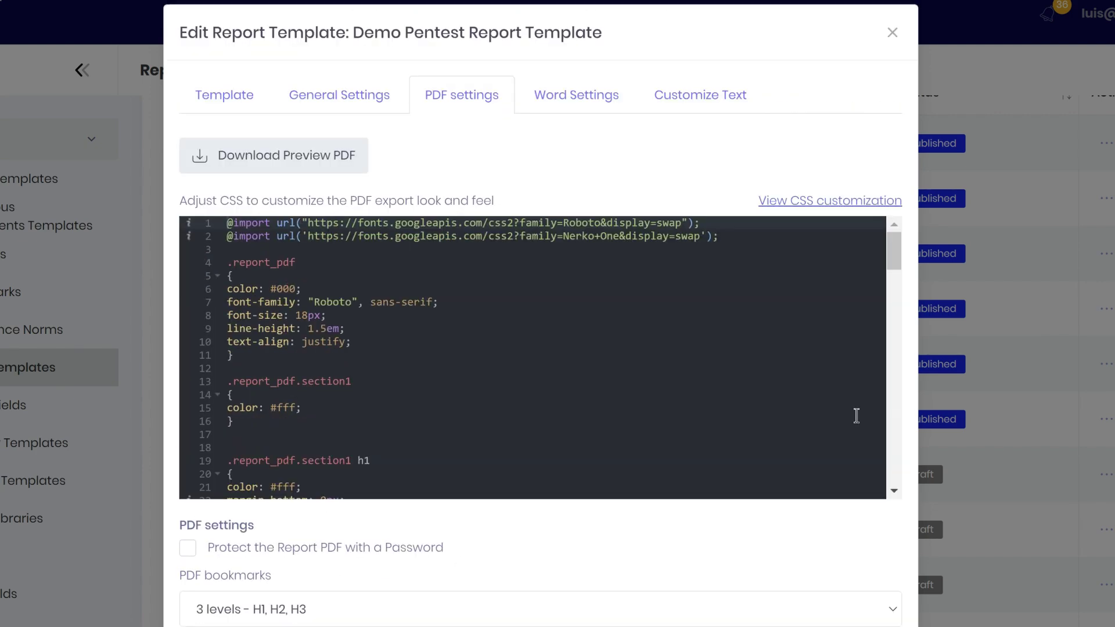
left_click(892, 35)
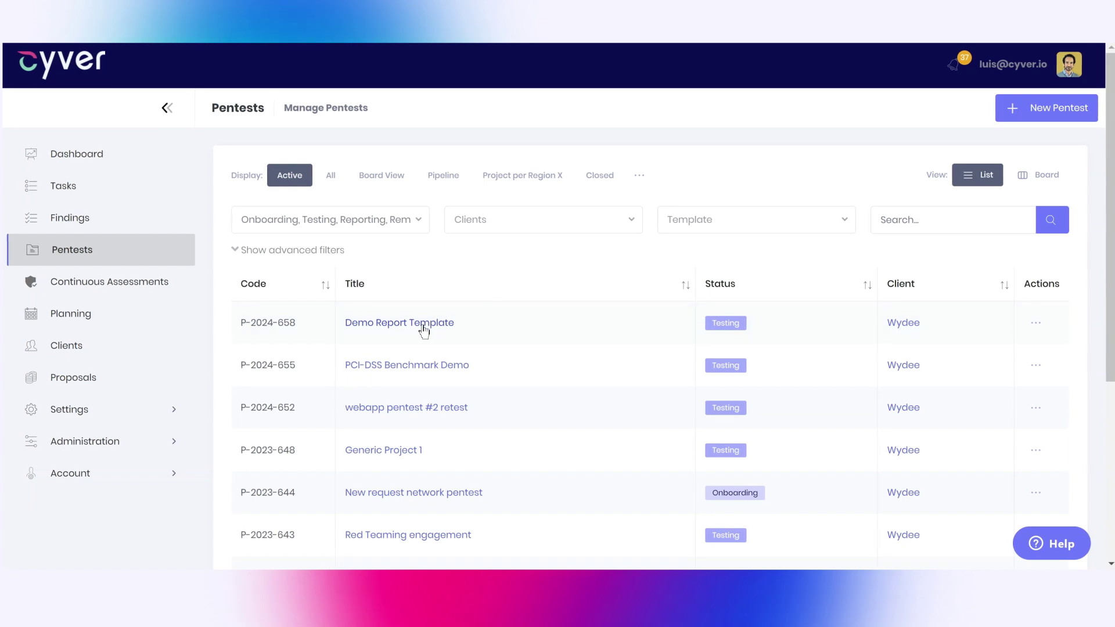
- Go to the Demo Report Template pentest's Findings and start an import from file
left_click(423, 327)
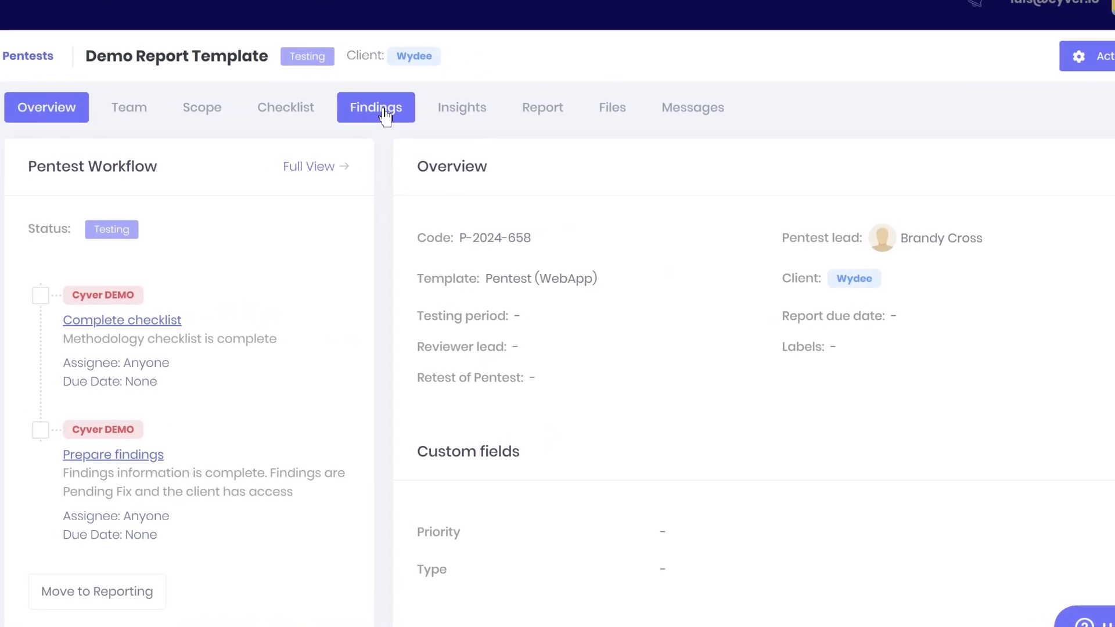
left_click(485, 129)
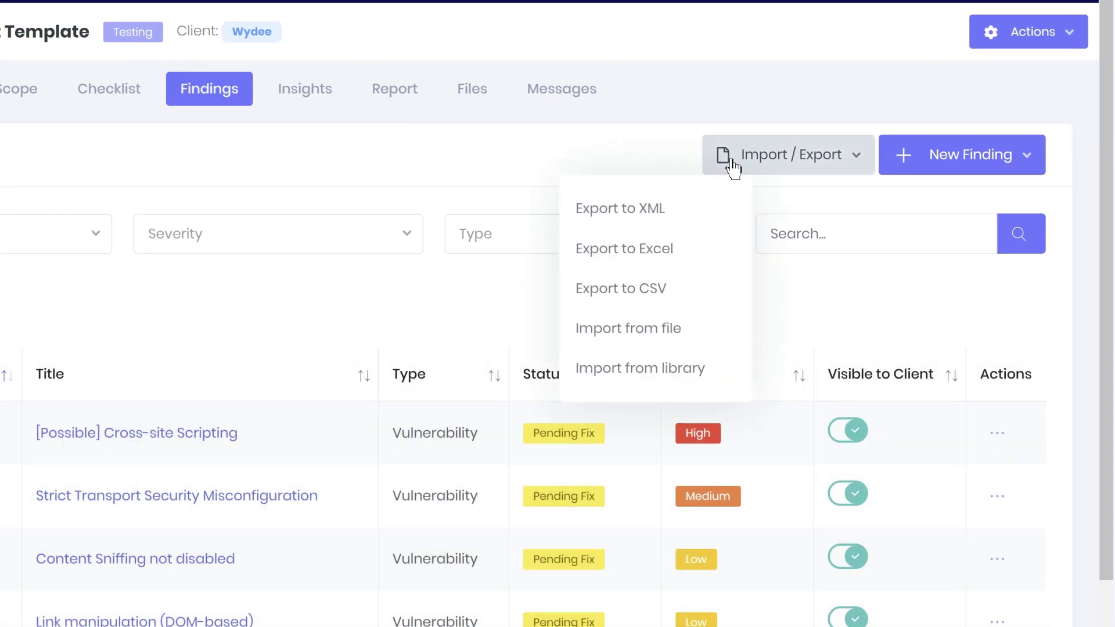
left_click(663, 331)
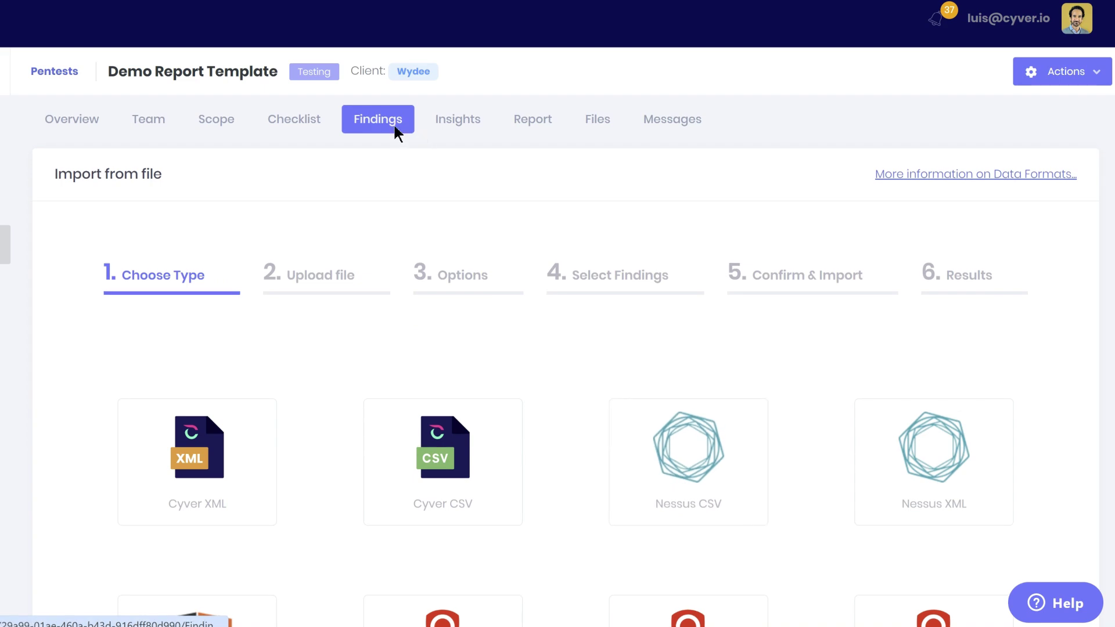
left_click(393, 123)
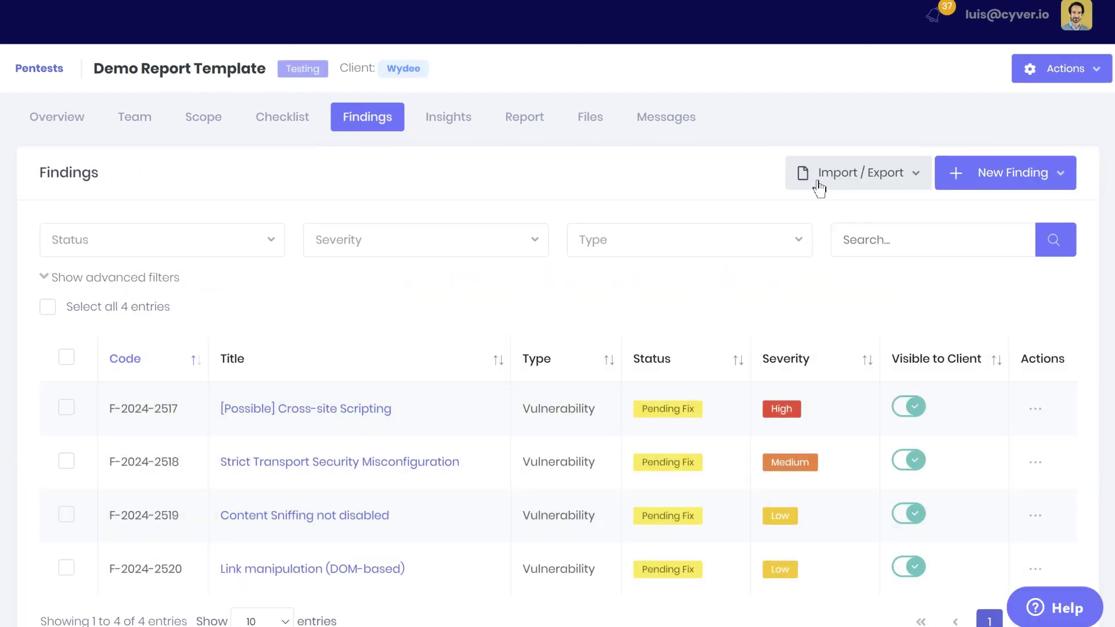
left_click(841, 183)
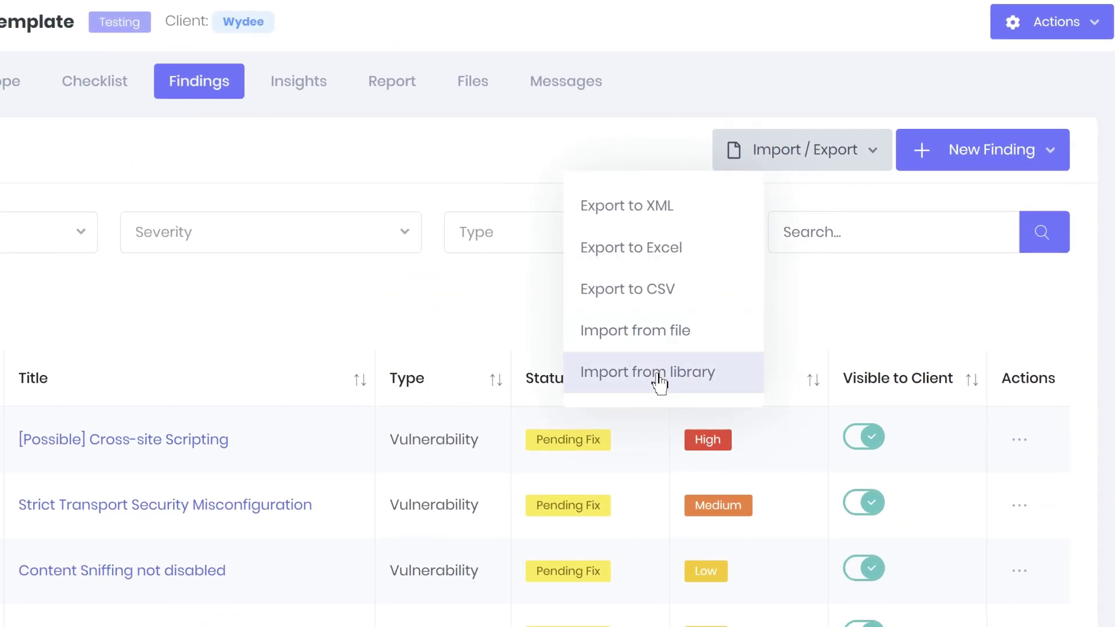
left_click(680, 358)
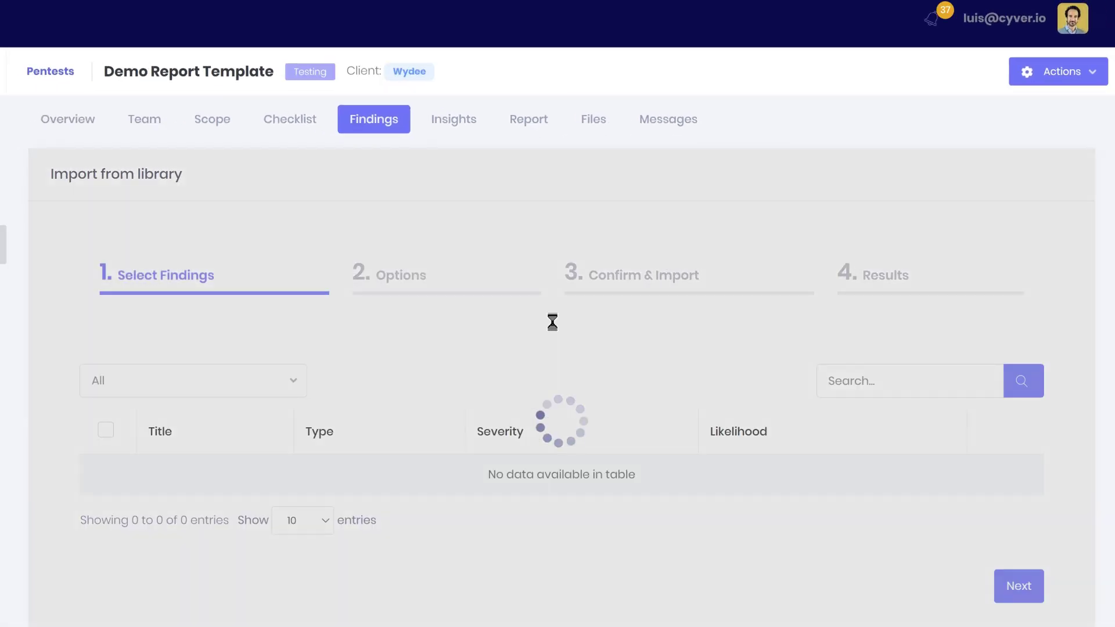
scroll(548, 328, "down", 4)
scroll(548, 328, "up", 2)
scroll(458, 228, "up", 2)
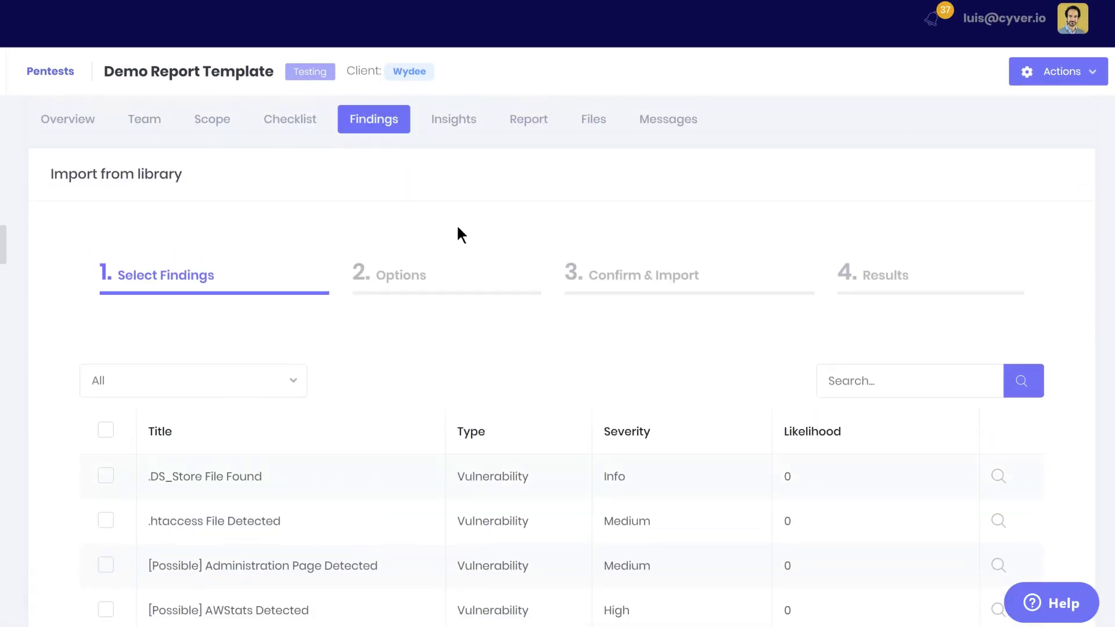
left_click(374, 122)
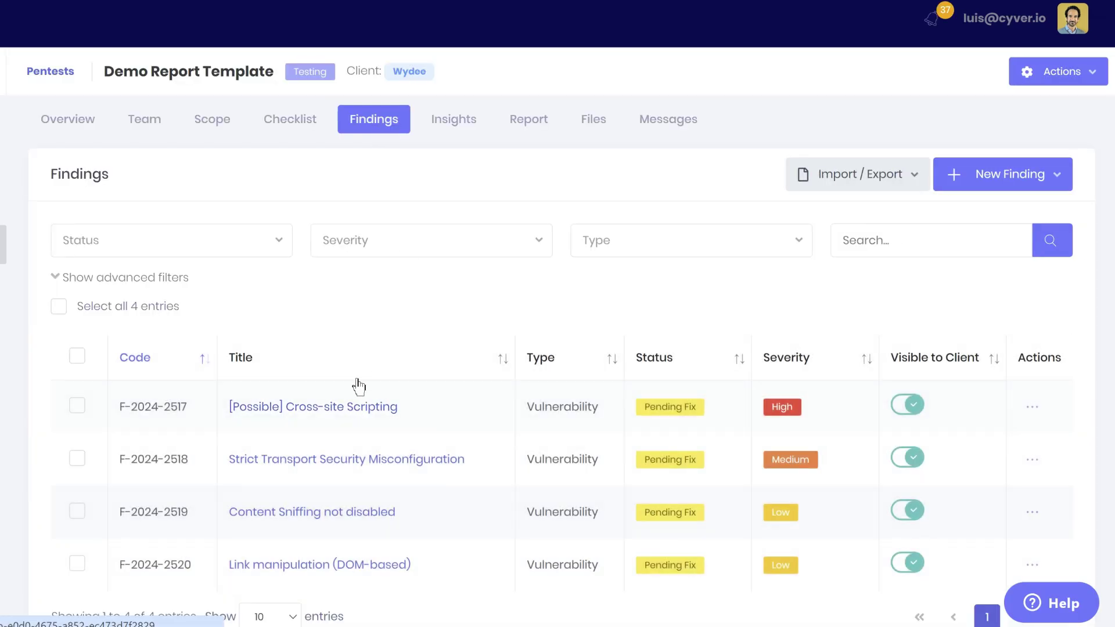
left_click(358, 386)
scroll(358, 381, "down", 2)
scroll(352, 382, "down", 2)
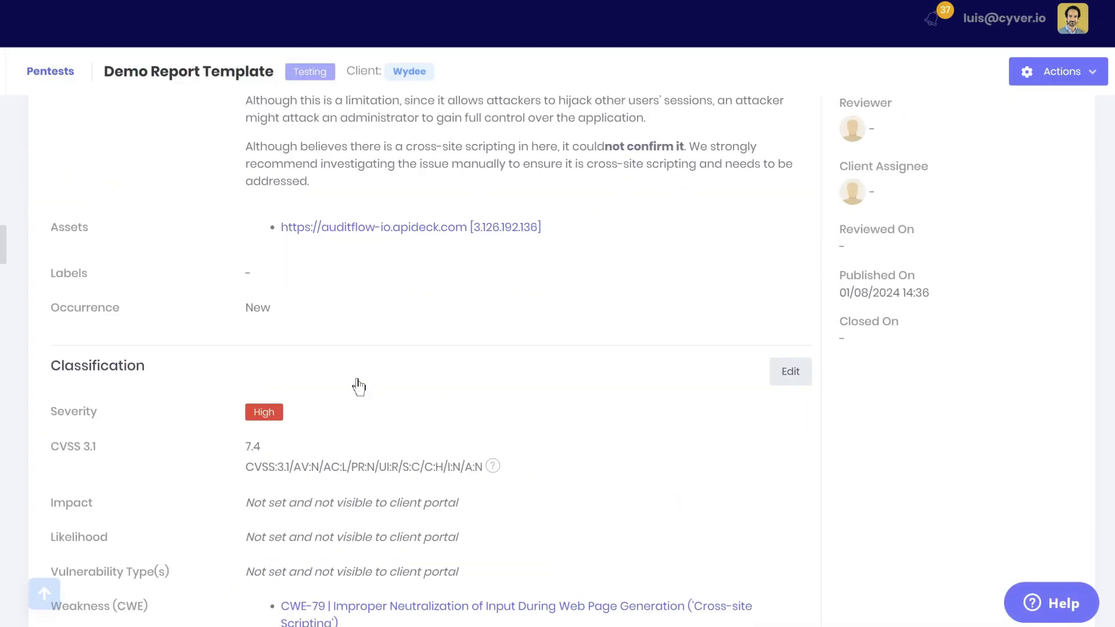
scroll(351, 381, "down", 3)
scroll(350, 386, "down", 3)
scroll(349, 388, "down", 5)
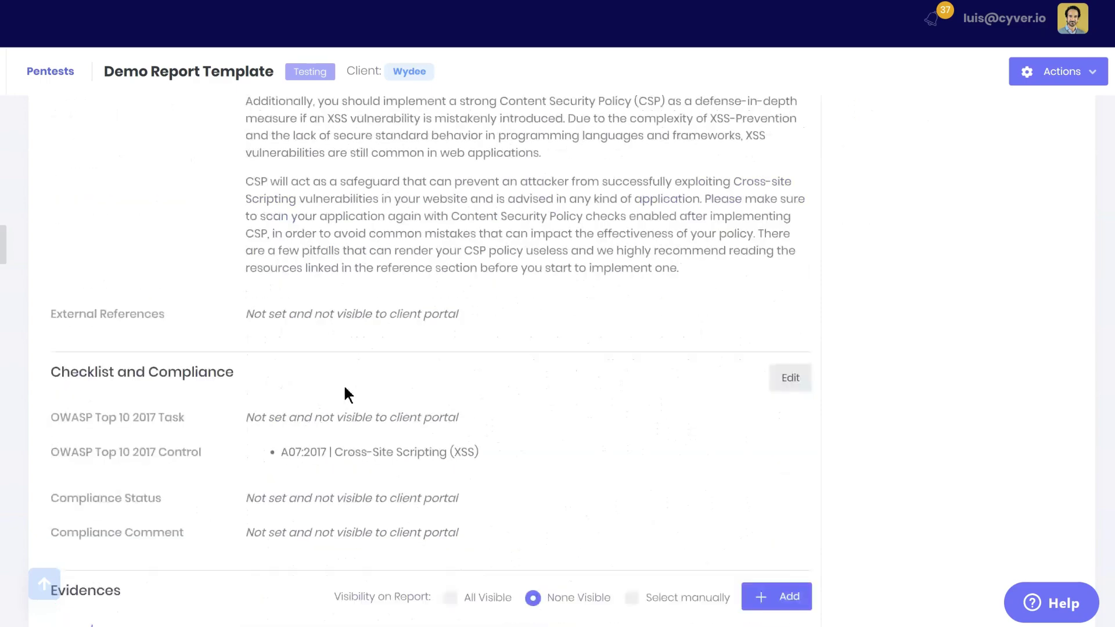
scroll(346, 390, "down", 4)
scroll(346, 390, "down", 4)
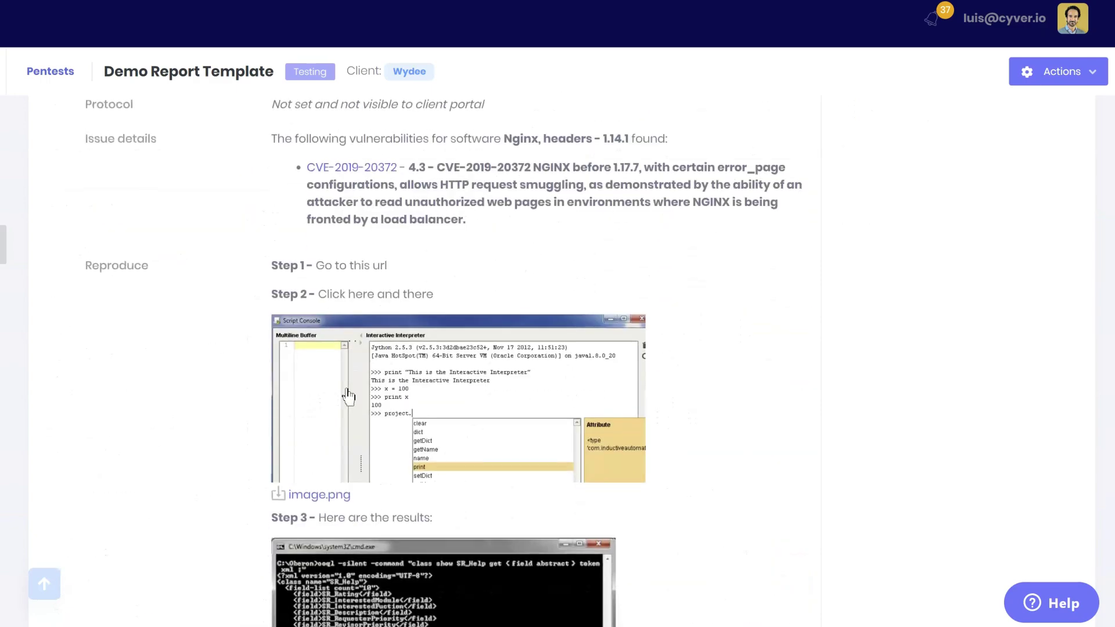
scroll(347, 392, "down", 4)
scroll(347, 394, "down", 2)
scroll(347, 394, "down", 2)
scroll(346, 392, "down", 3)
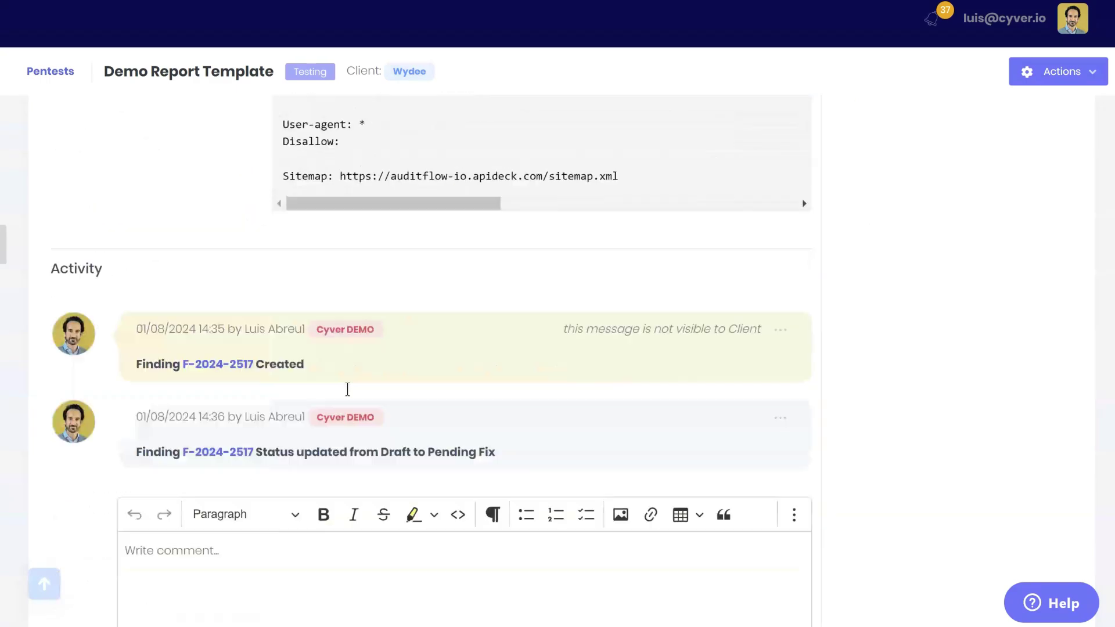
scroll(347, 392, "down", 1)
scroll(346, 392, "up", 1)
scroll(347, 392, "up", 8)
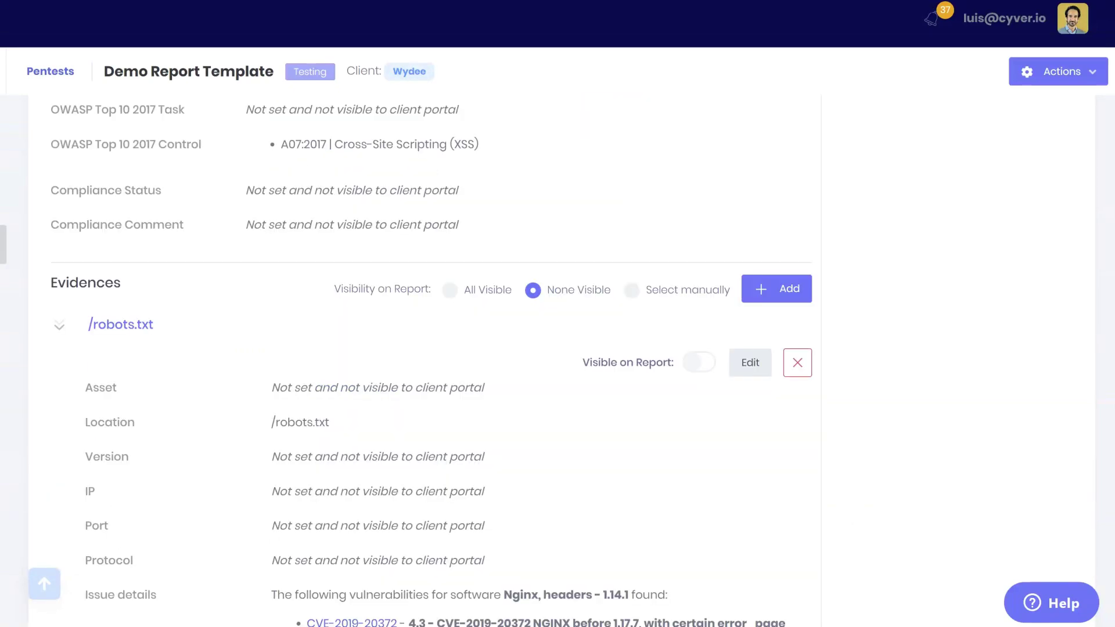
scroll(347, 392, "up", 8)
scroll(347, 393, "up", 4)
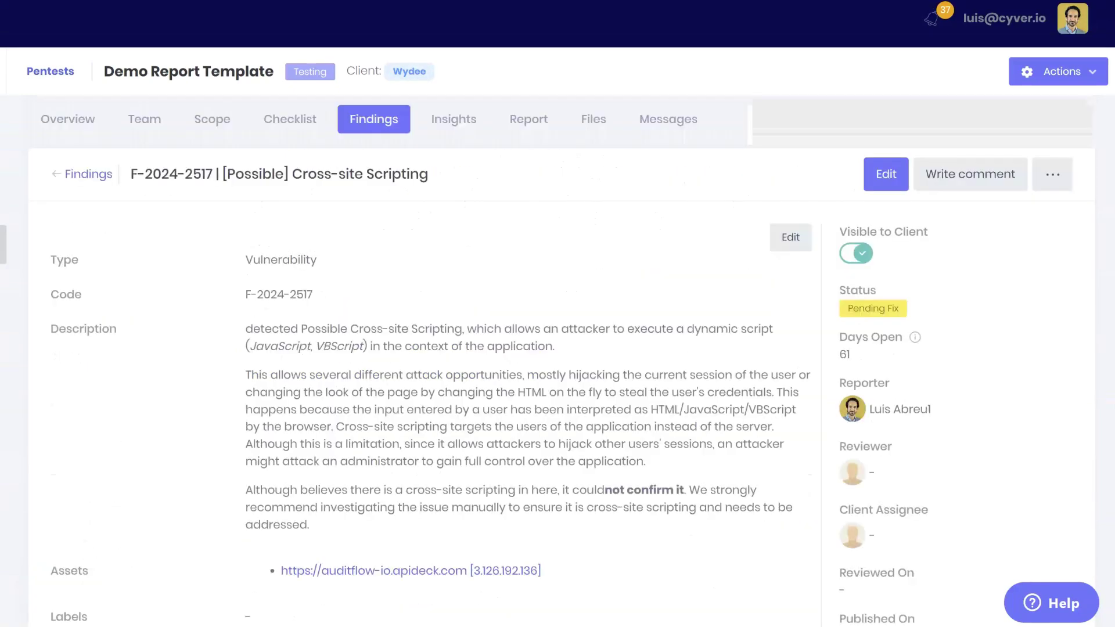
- Preview the draft report, jumping to its Technical Summary and Executive Summary sections
left_click(542, 127)
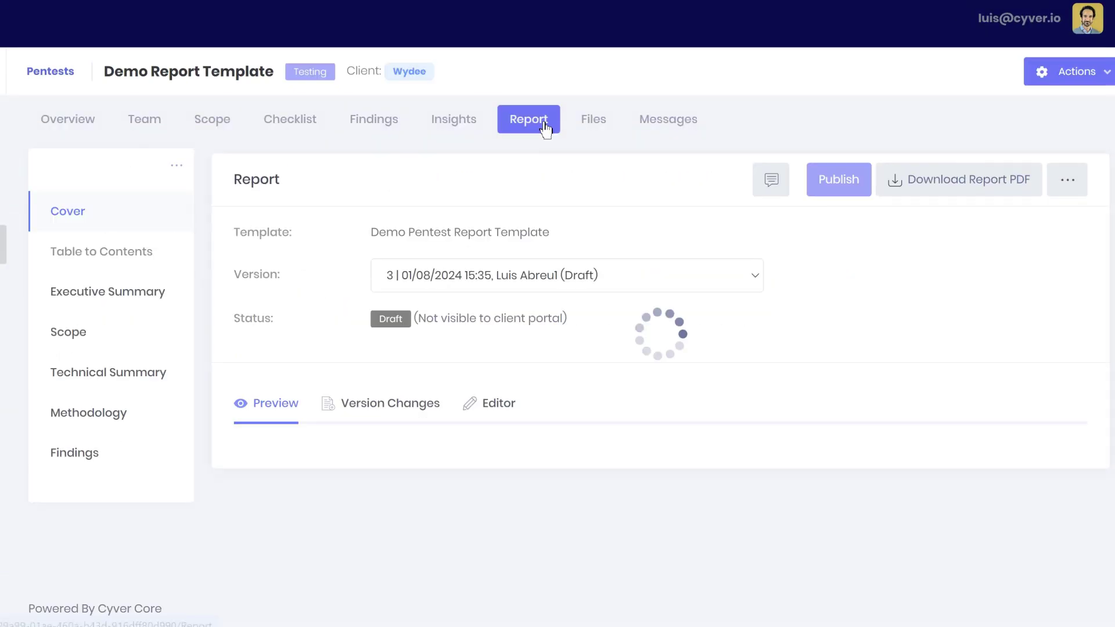
scroll(388, 349, "down", 2)
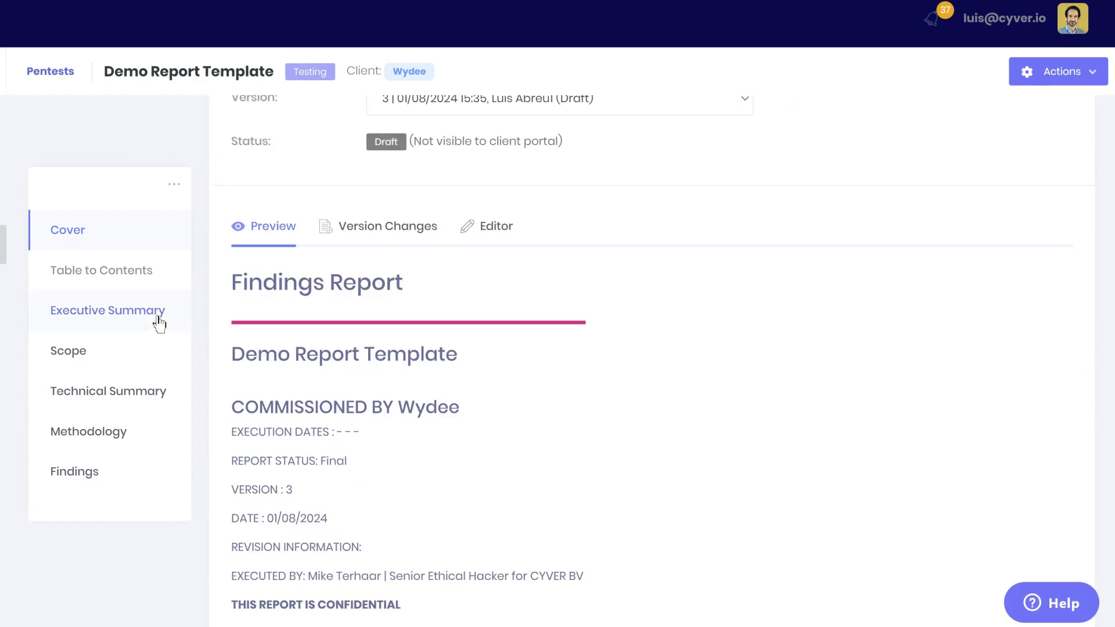
scroll(396, 337, "down", 2)
scroll(396, 337, "down", 3)
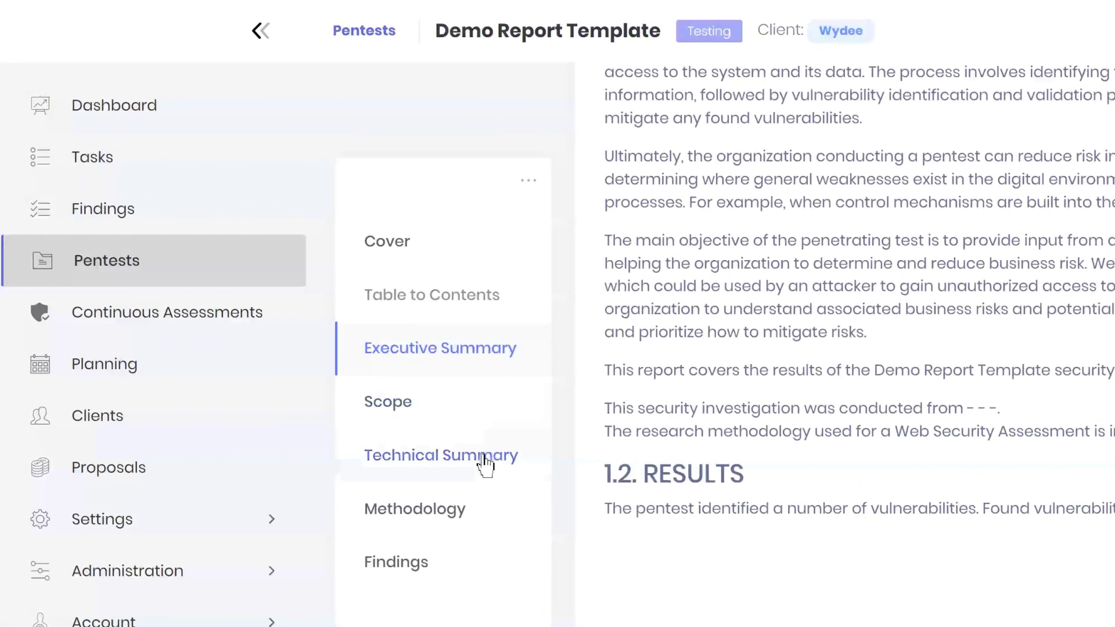
left_click(162, 391)
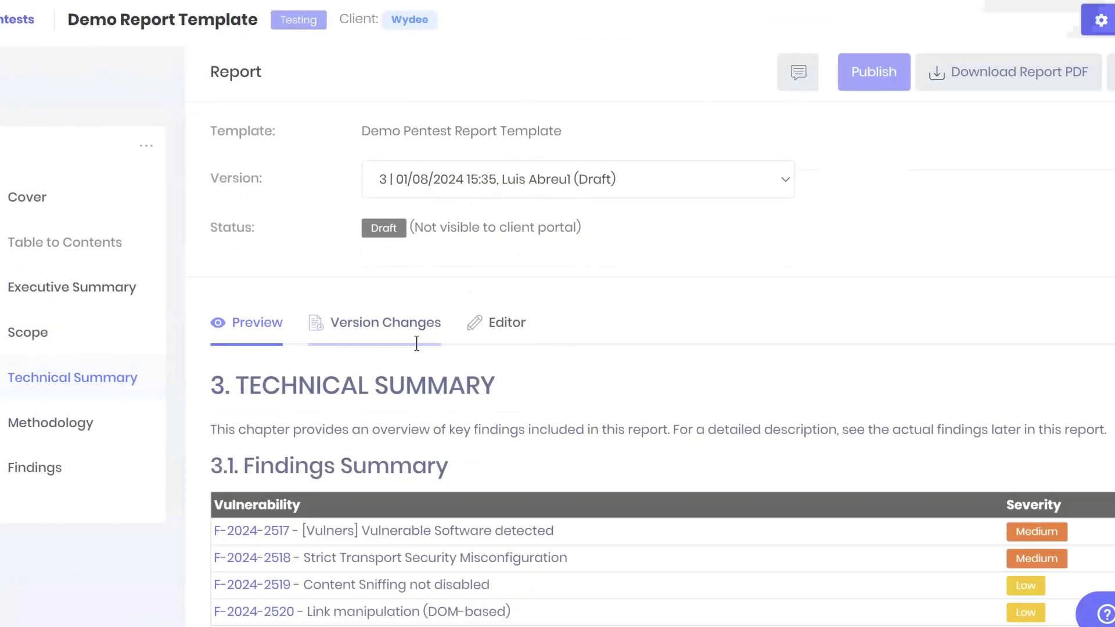
scroll(246, 297, "down", 1)
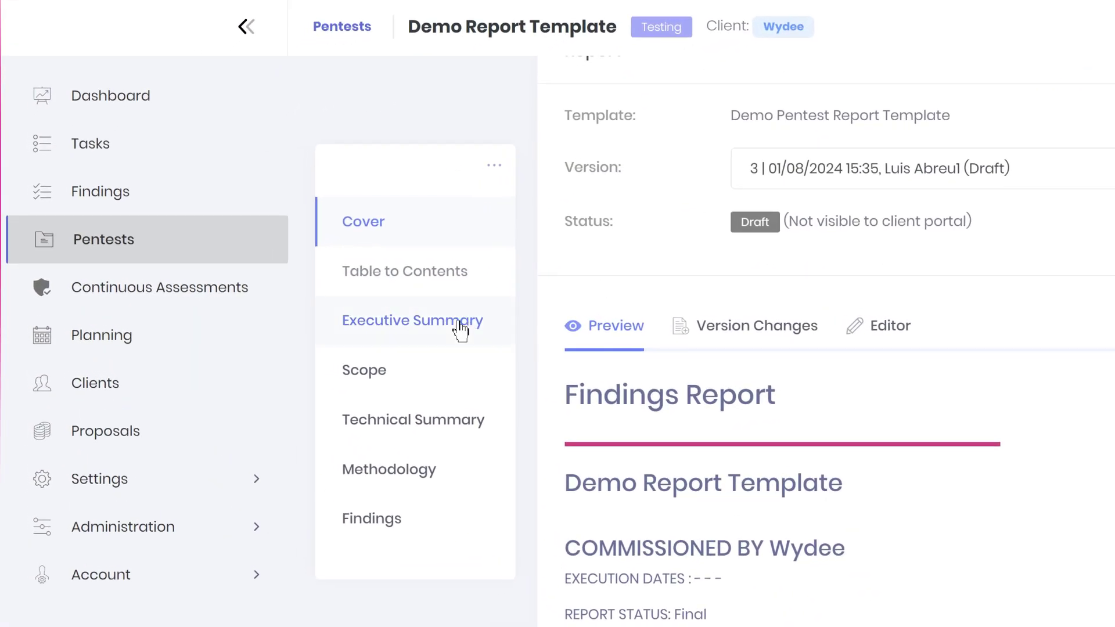
left_click(431, 320)
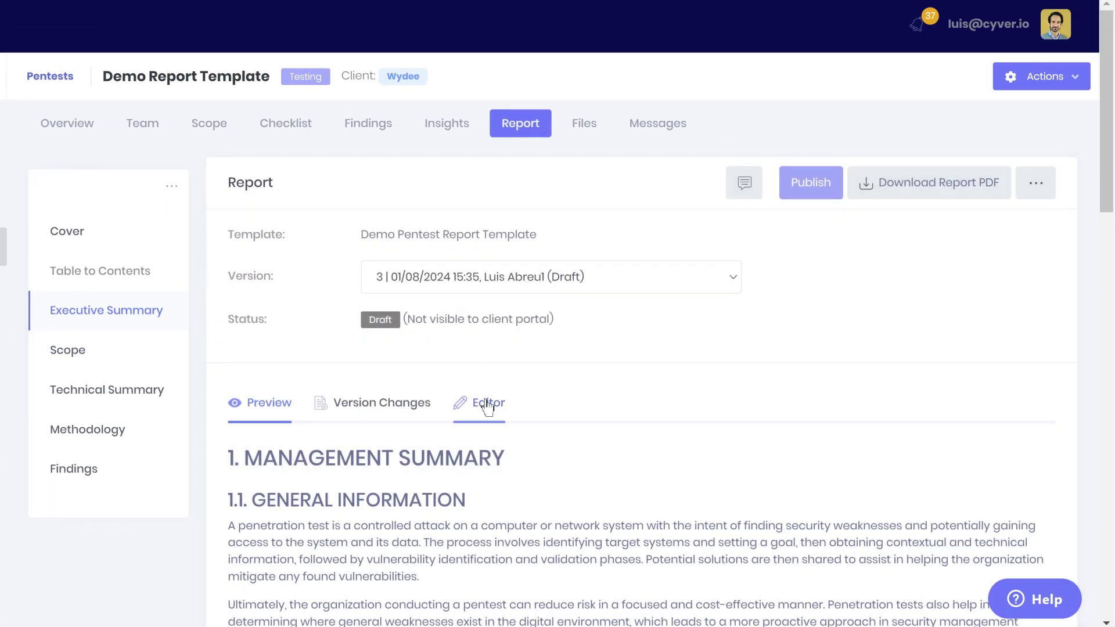
- Try GenAI Copilot in the section editor, then preview Technical Summary and compare report versions
left_click(487, 404)
scroll(463, 368, "down", 3)
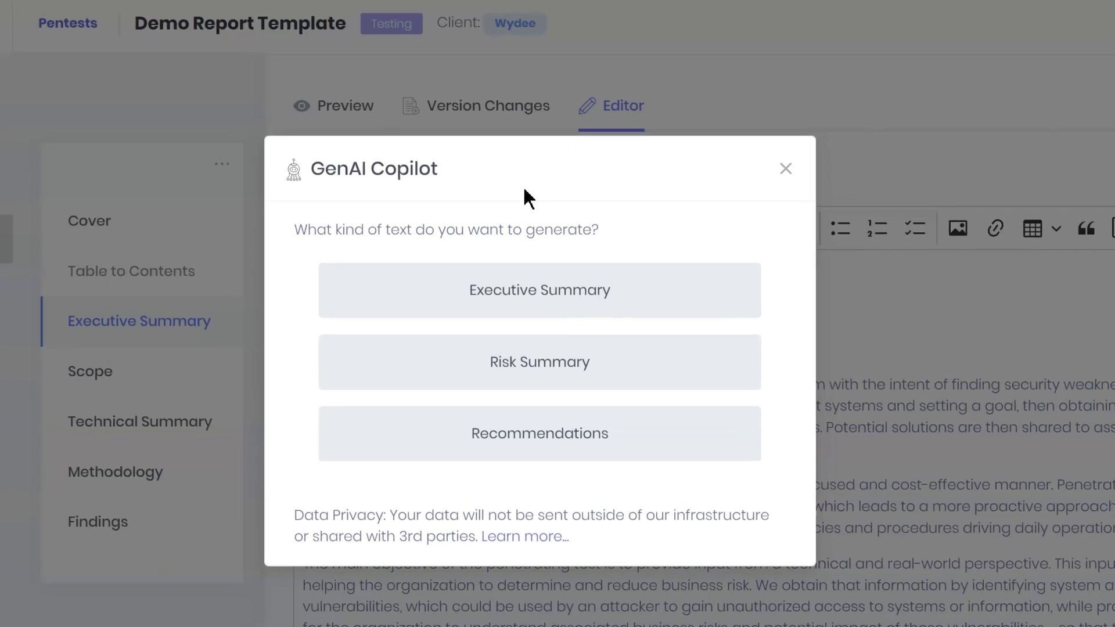
left_click(785, 176)
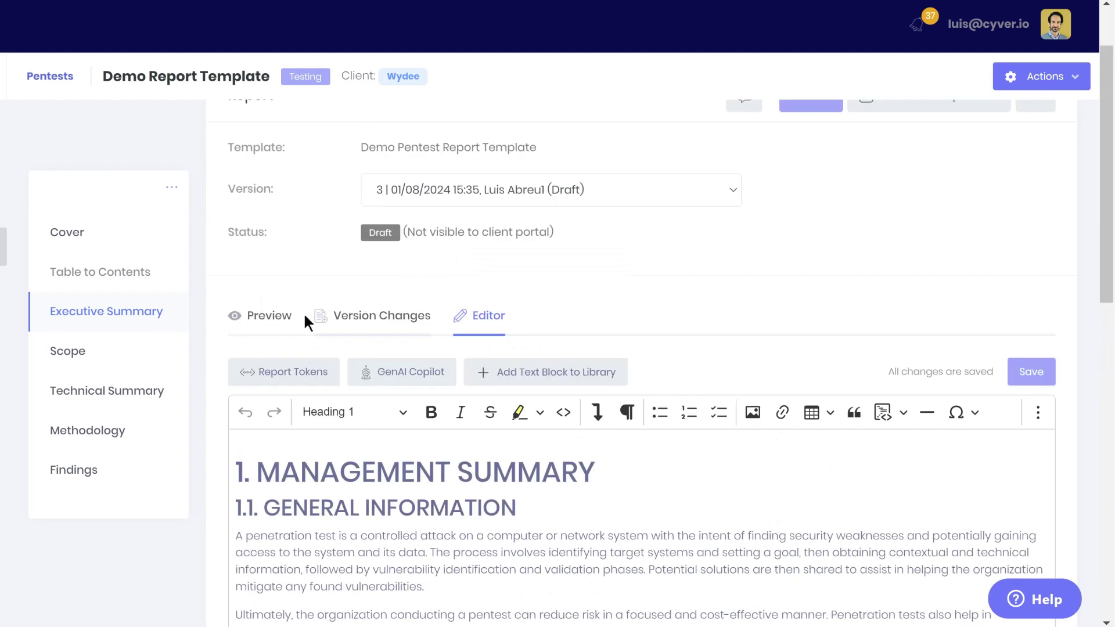
left_click(279, 331)
left_click(107, 390)
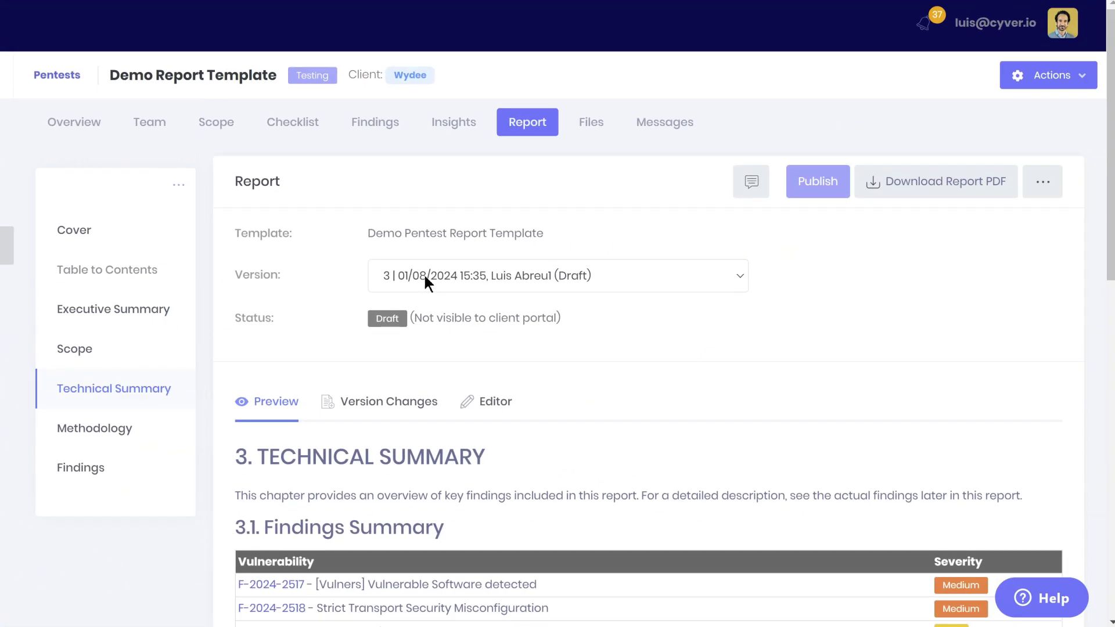
left_click(423, 273)
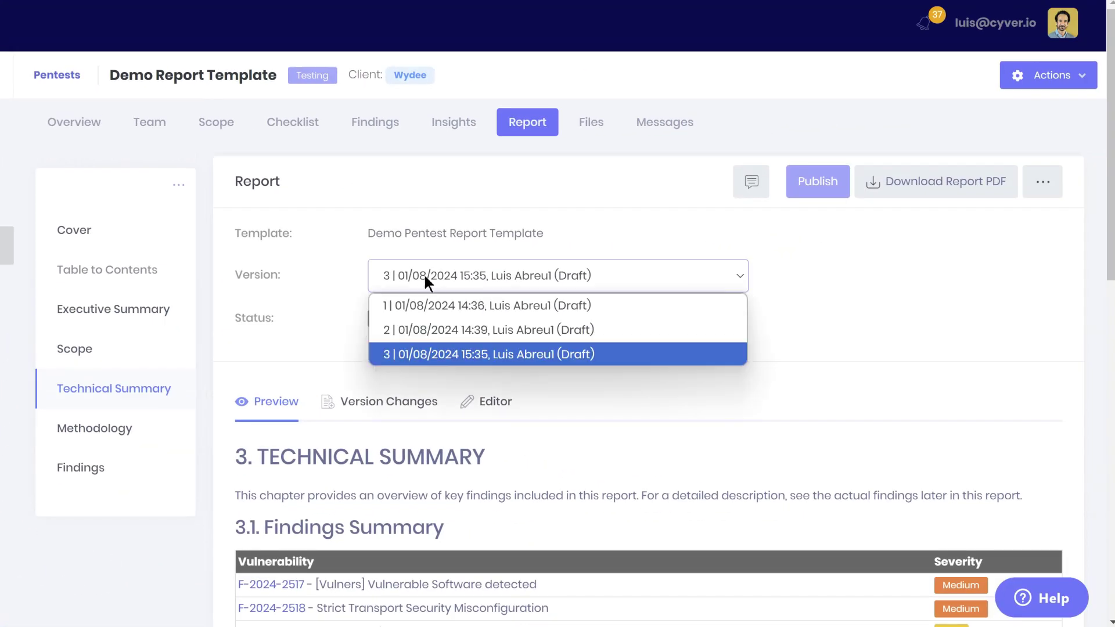
scroll(380, 334, "down", 2)
left_click(381, 331)
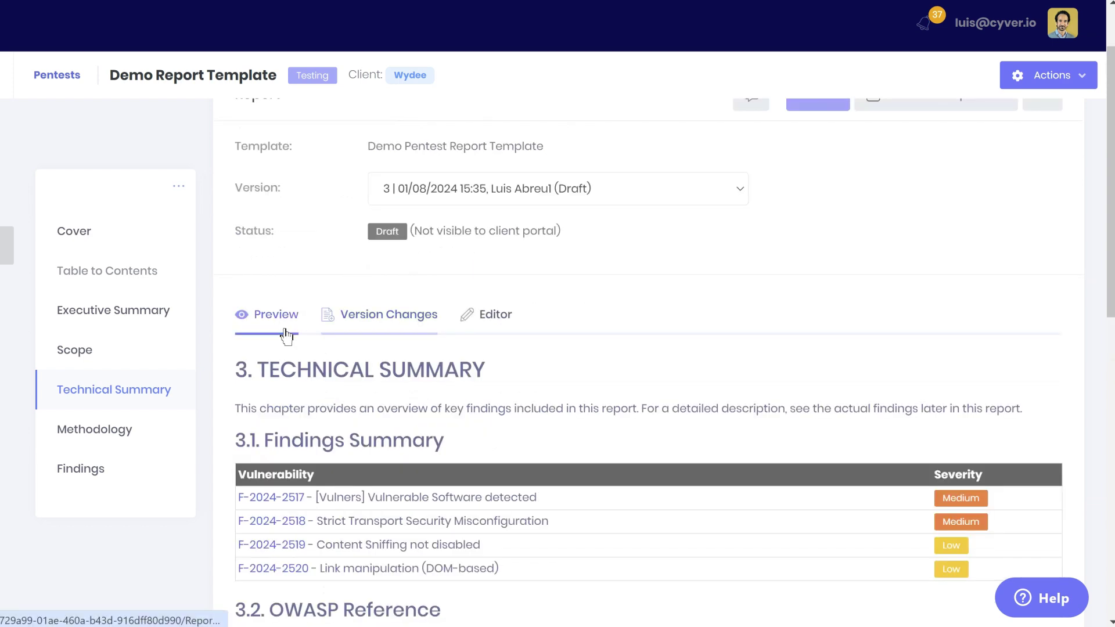
scroll(286, 337, "down", 3)
left_click_drag(623, 369, 364, 335)
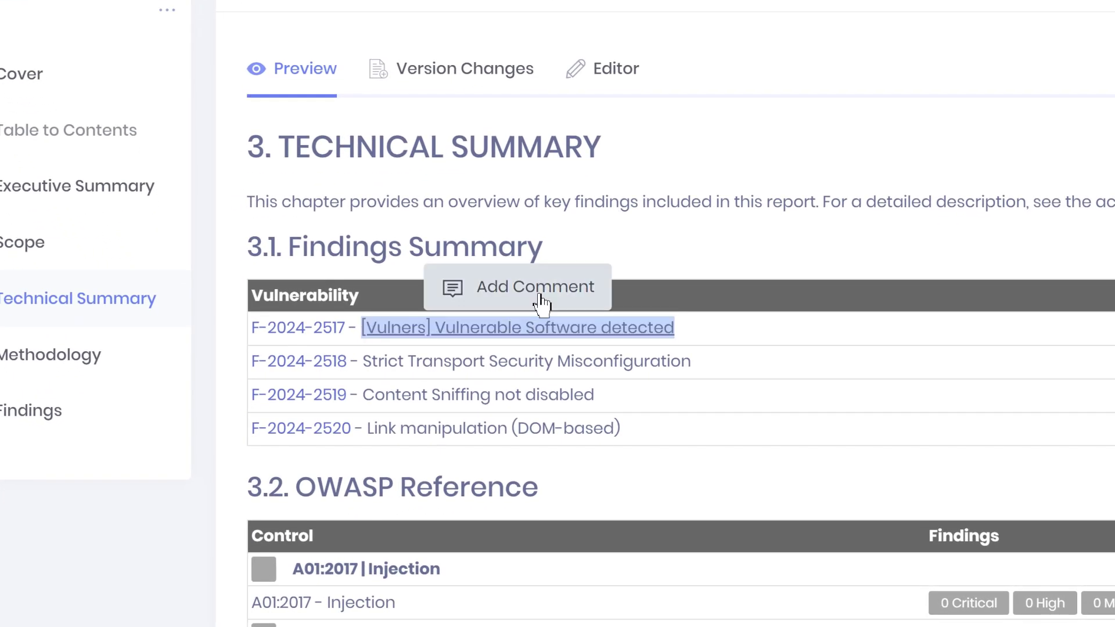
left_click(536, 289)
type("comment this")
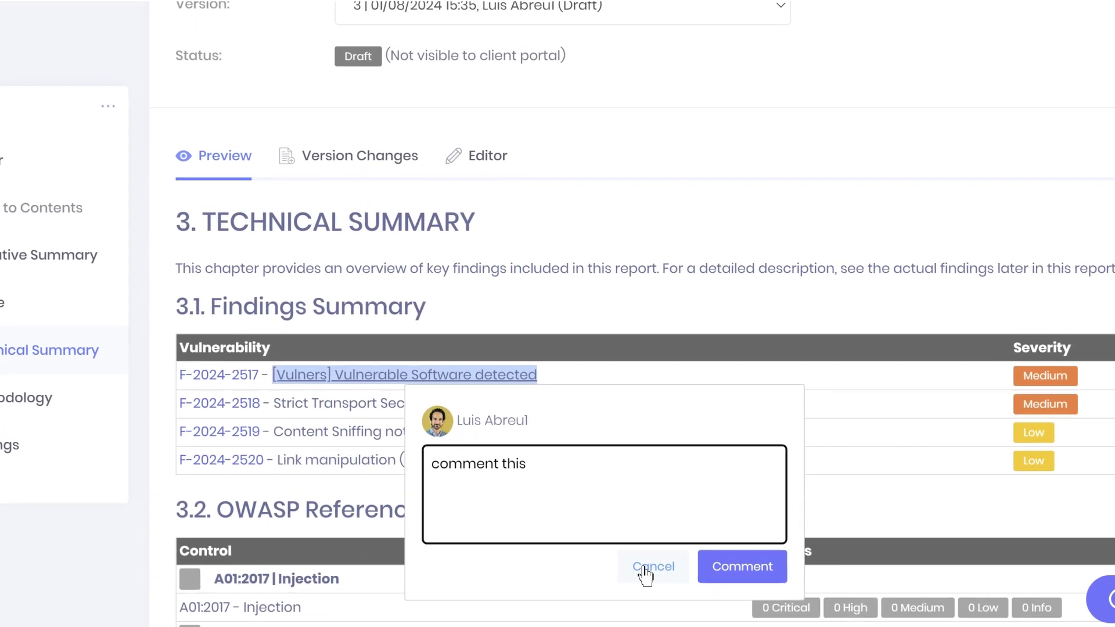
left_click(573, 572)
scroll(564, 490, "up", 3)
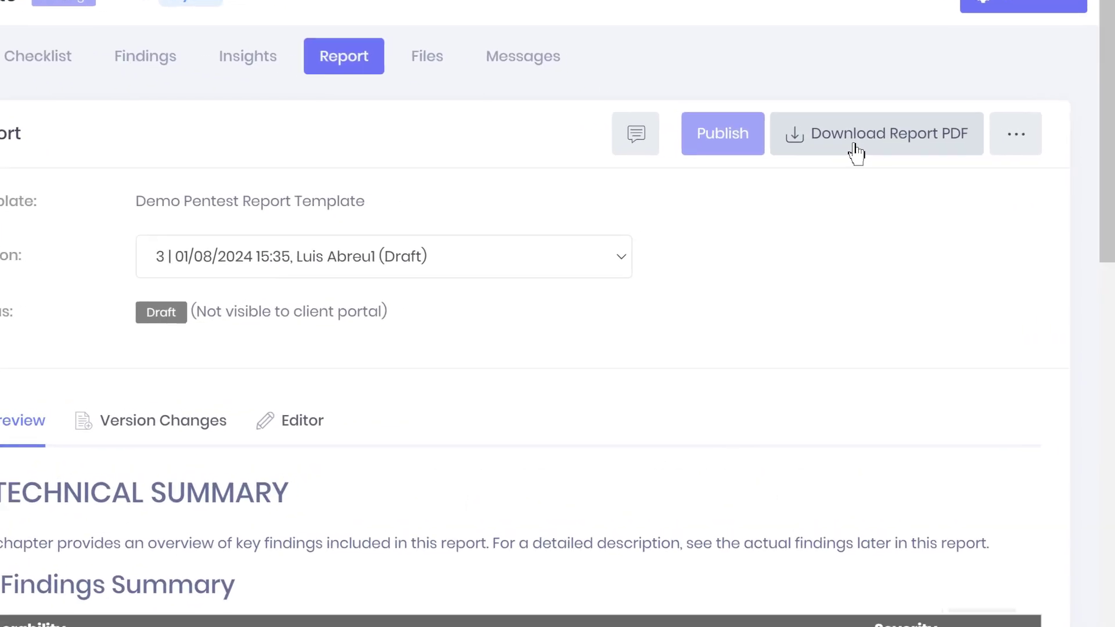
- Download the report PDF and change the pentest status from Testing to Reporting
left_click(895, 150)
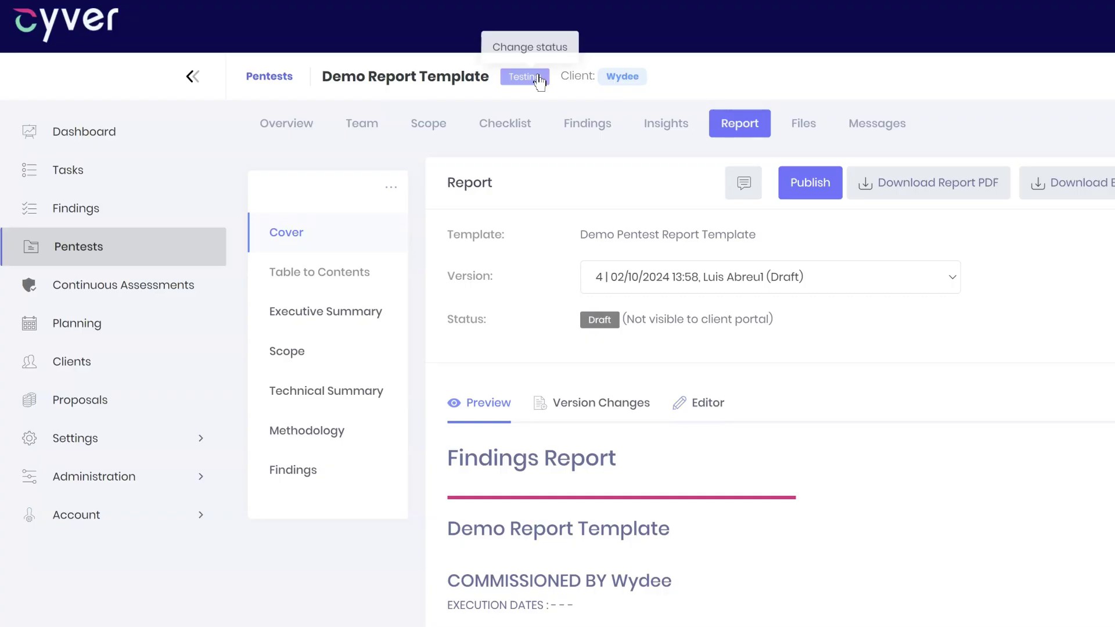
left_click(538, 79)
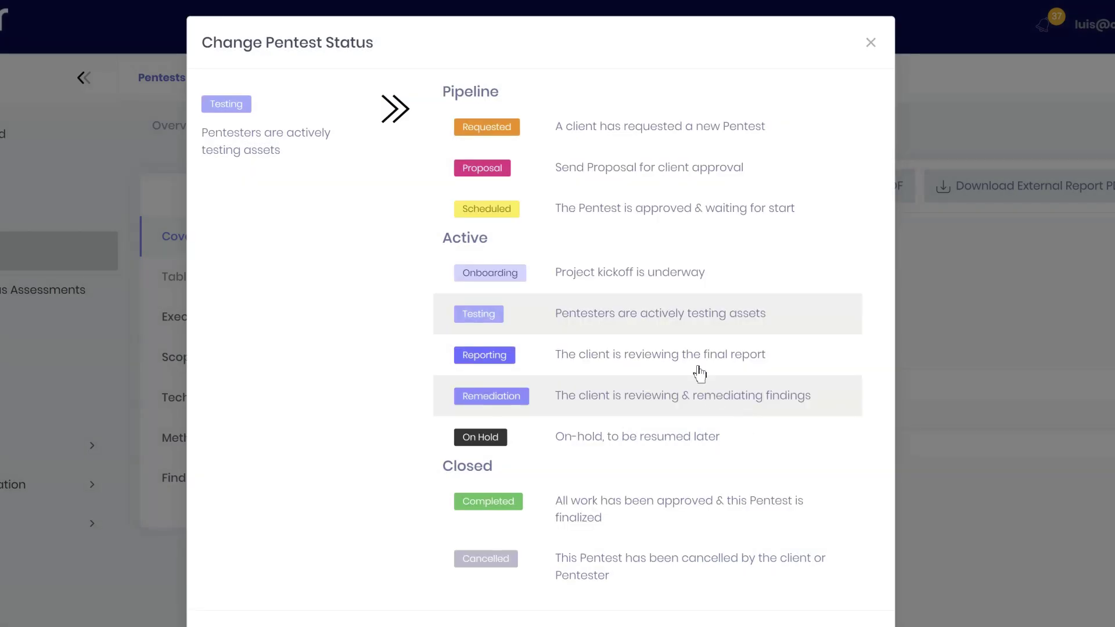
left_click(699, 370)
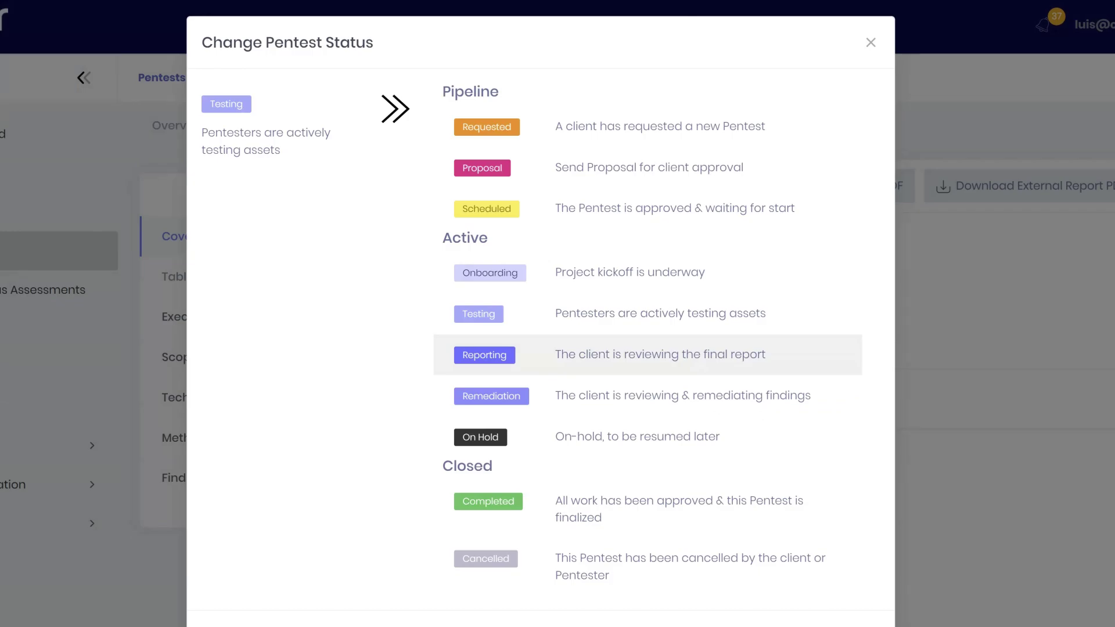
left_click(832, 623)
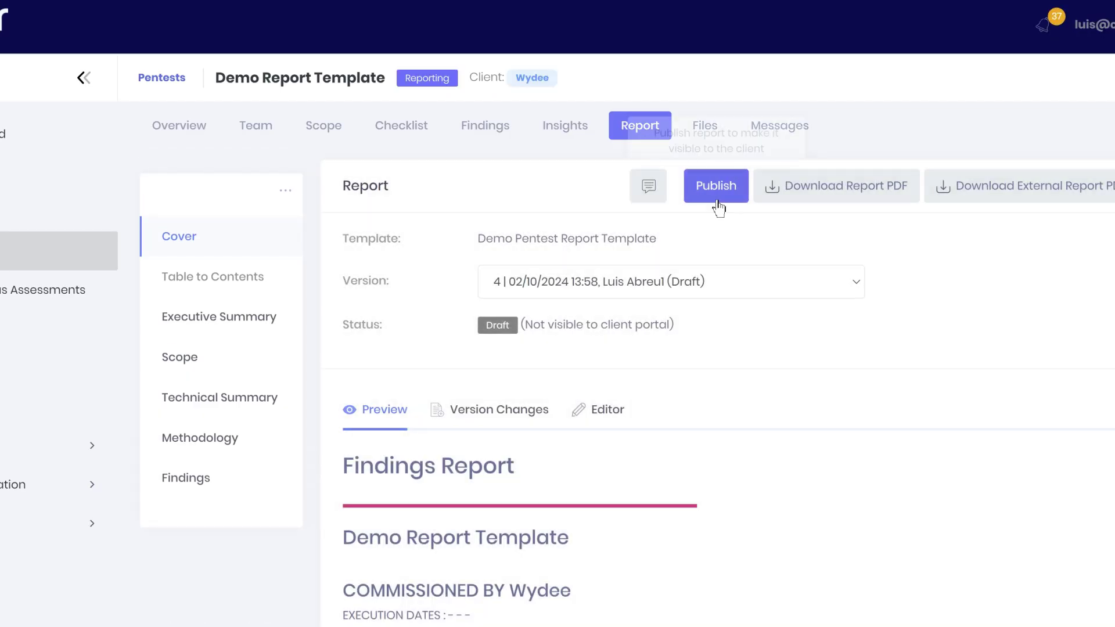
left_click(716, 188)
- Confirm publishing report version 4 to the client, then sign out from the profile panel
left_click(621, 454)
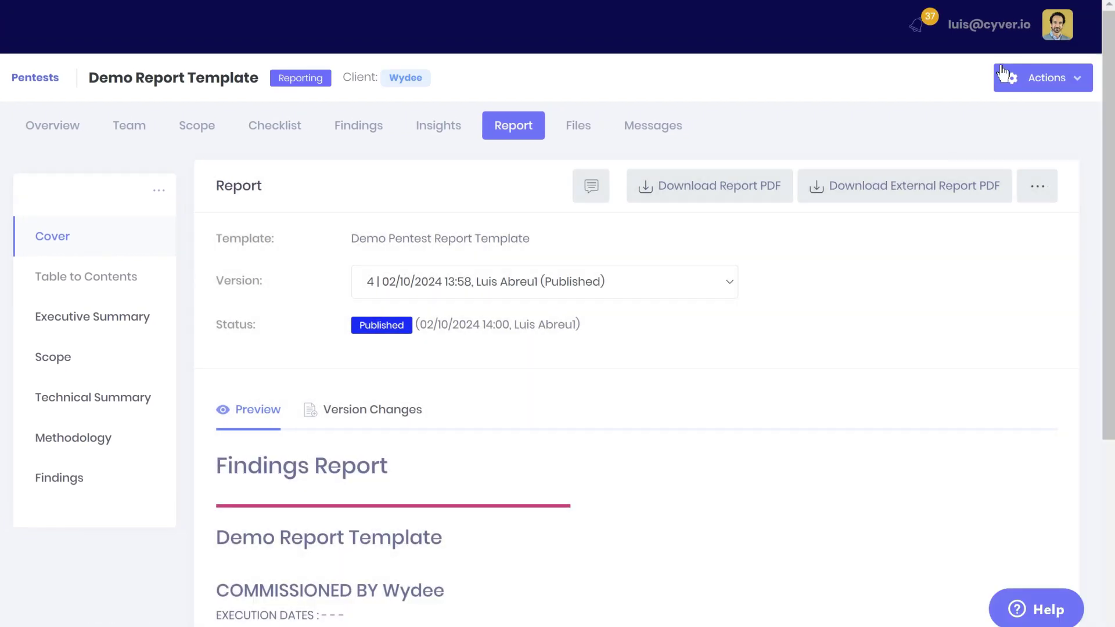
left_click(1004, 35)
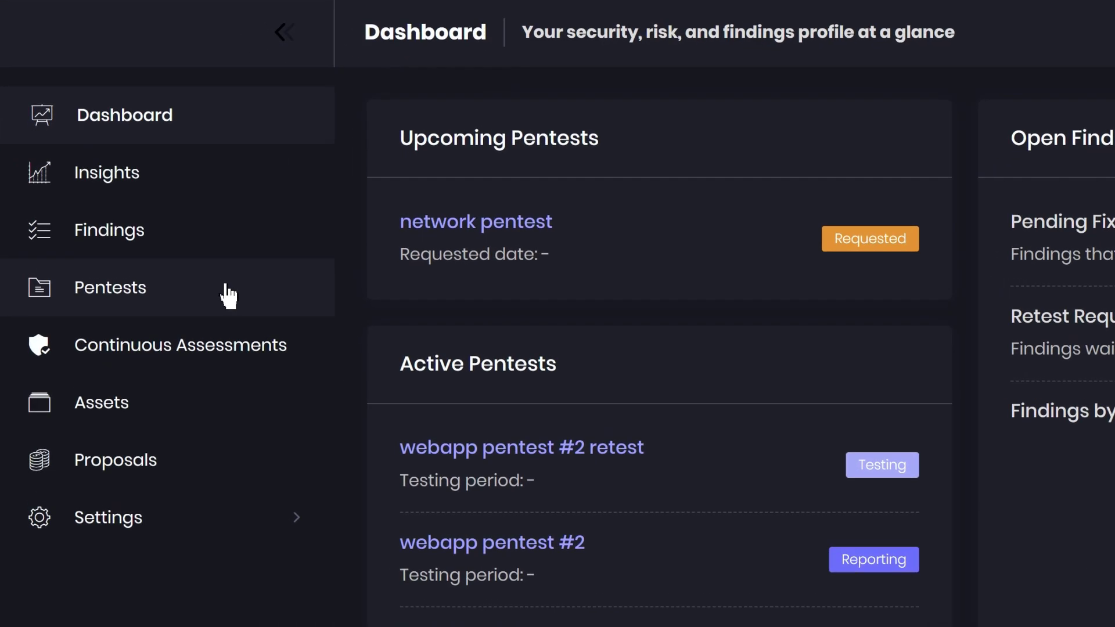
- In the client portal, view Demo Report Template's published report at its Technical Summary
left_click(226, 294)
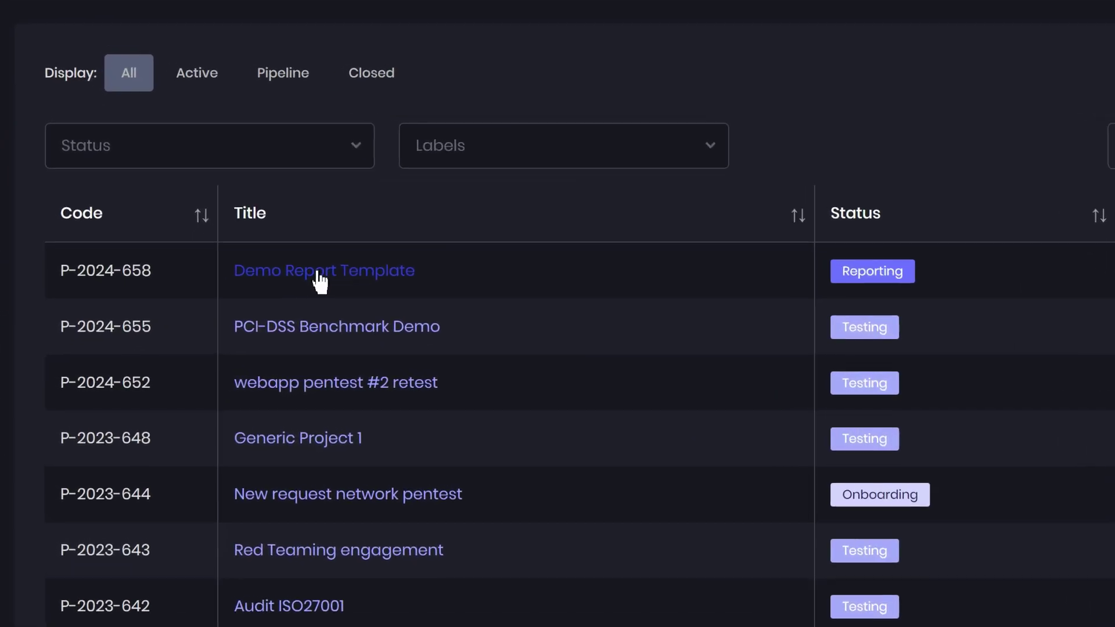
left_click(297, 288)
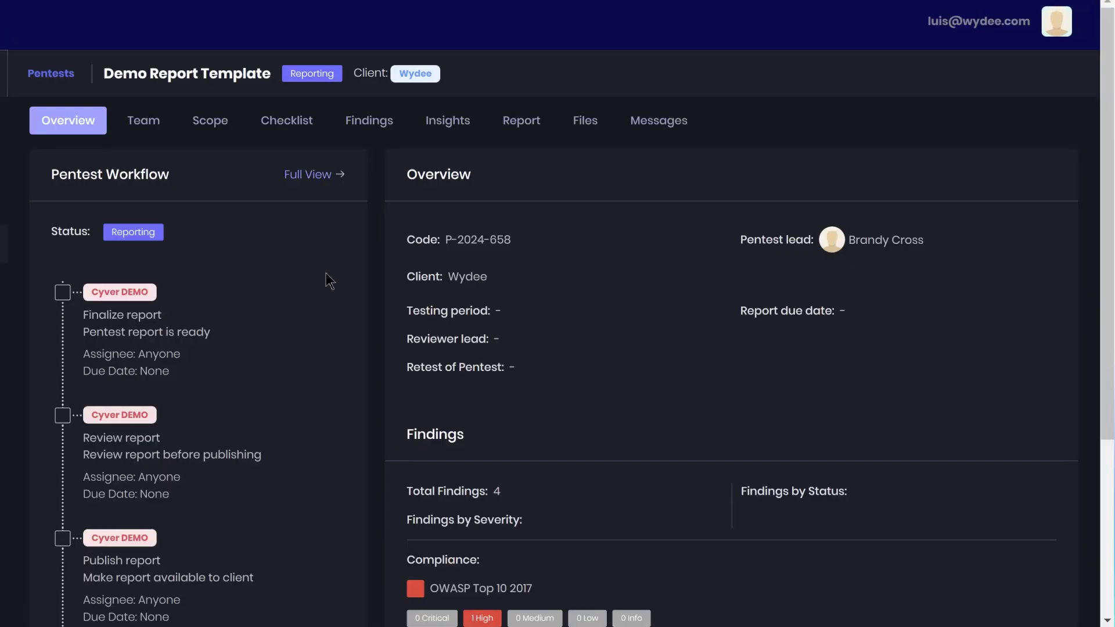
left_click(537, 135)
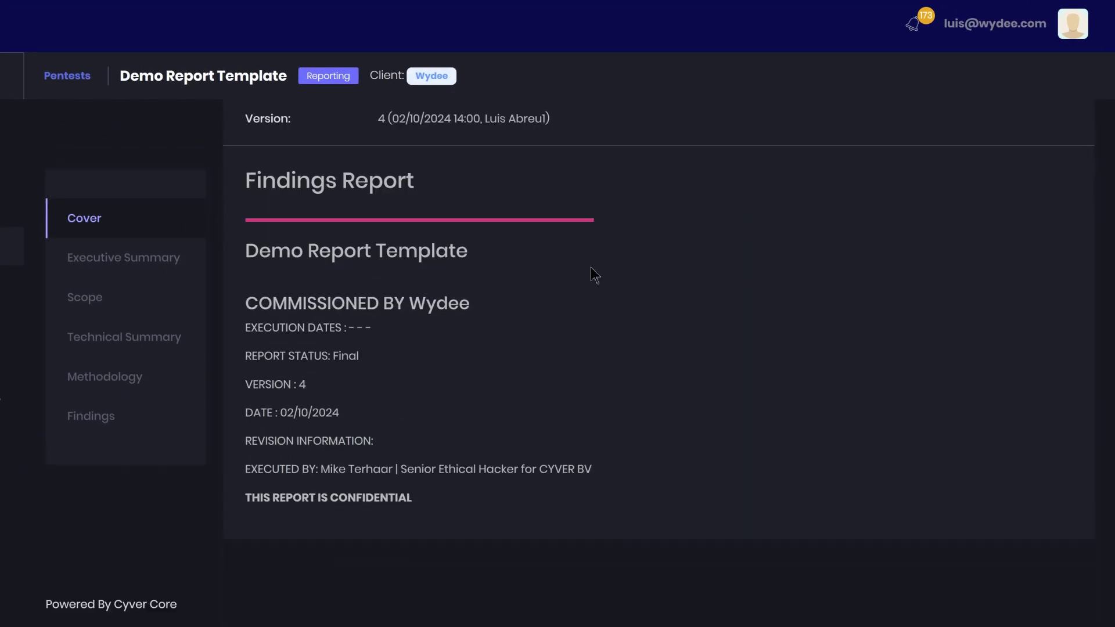
left_click(157, 338)
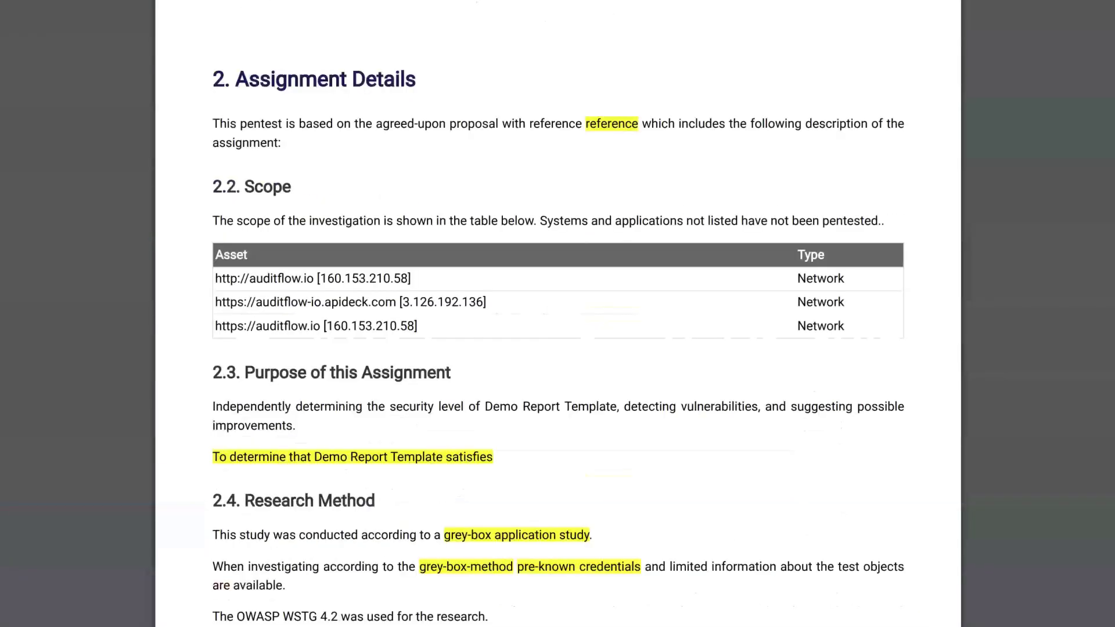
scroll(558, 314, "down", 3)
scroll(557, 314, "up", 3)
scroll(557, 313, "up", 2)
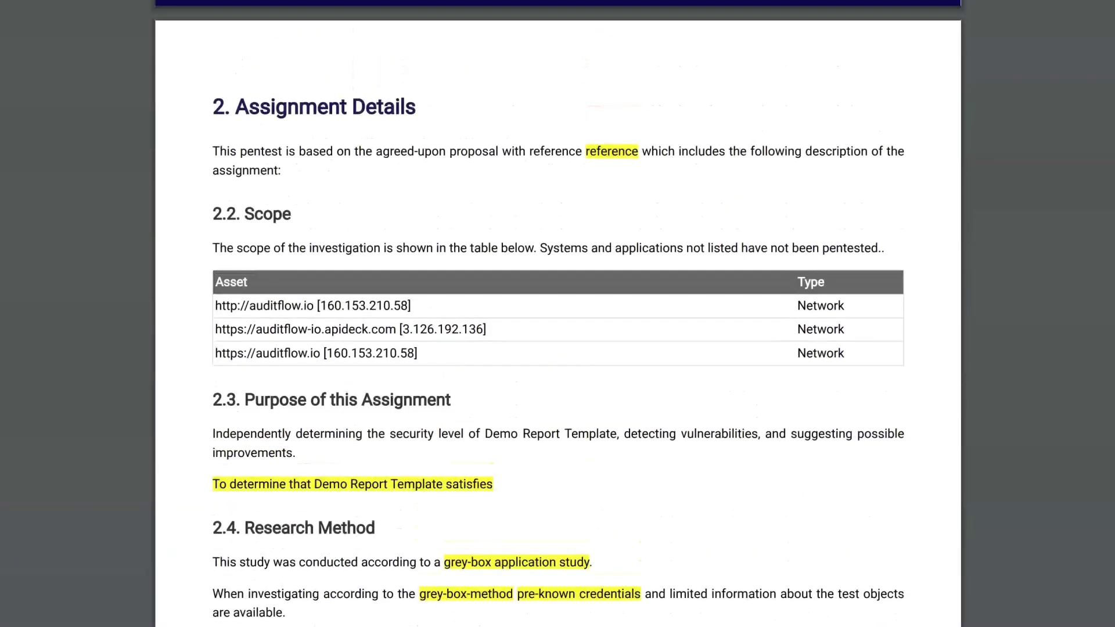